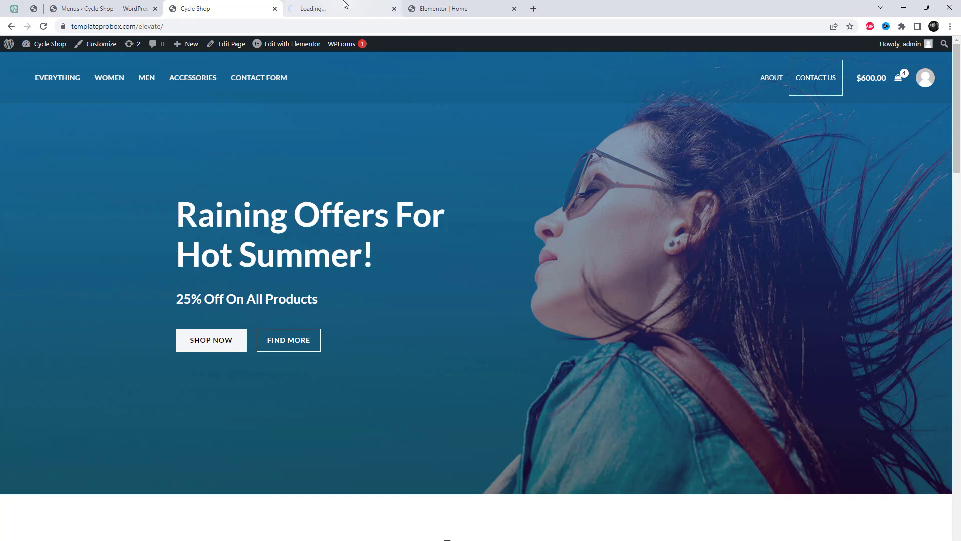
- Look through the shop's Contact Us page down to its contact form
click(345, 8)
scroll(596, 283, down, 5)
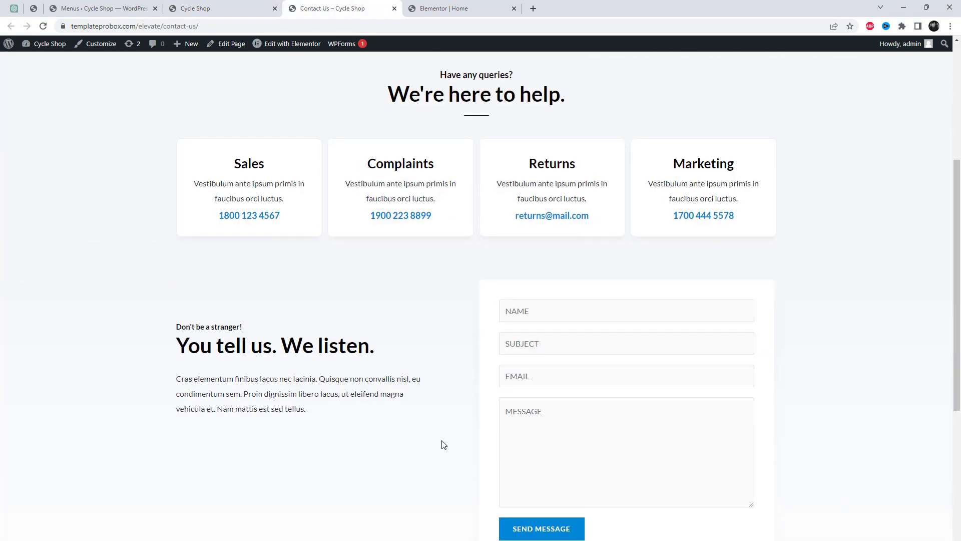
scroll(438, 431, up, 5)
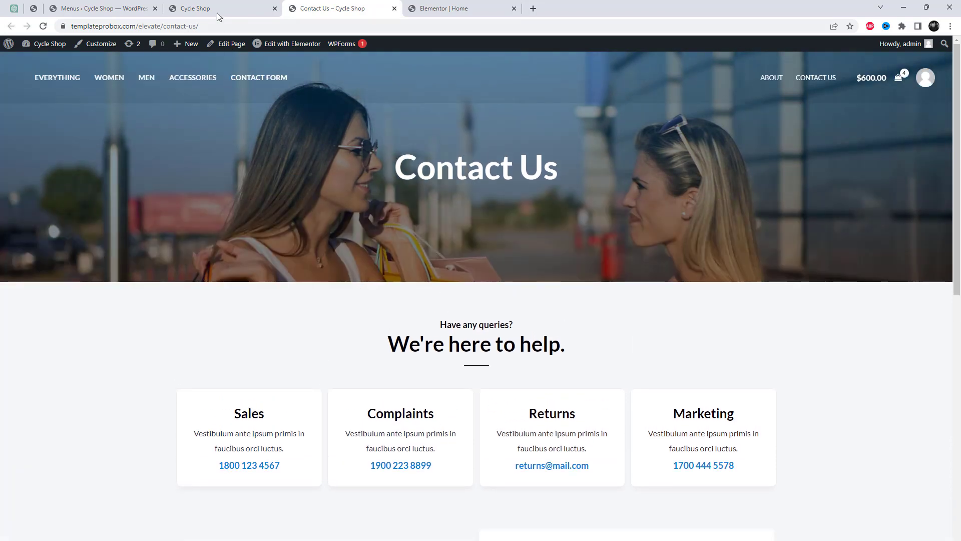
- Test the Contact Form menu link from the home page and again from within the Contact Us page
click(218, 10)
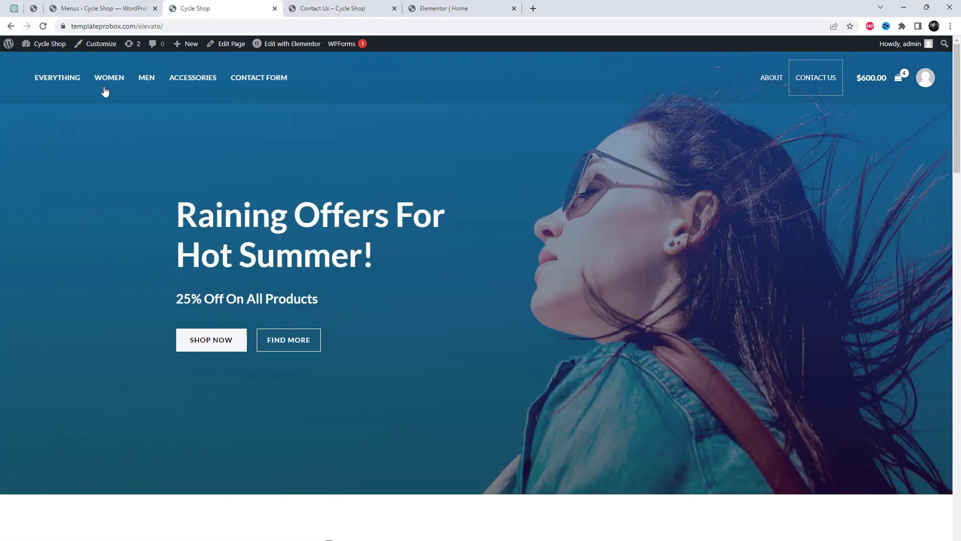
click(244, 83)
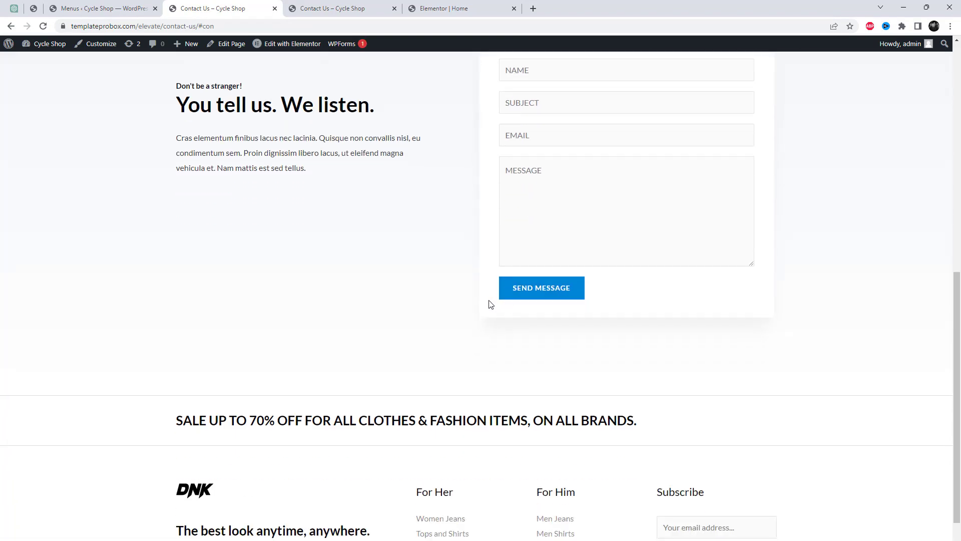
scroll(441, 260, up, 7)
click(274, 77)
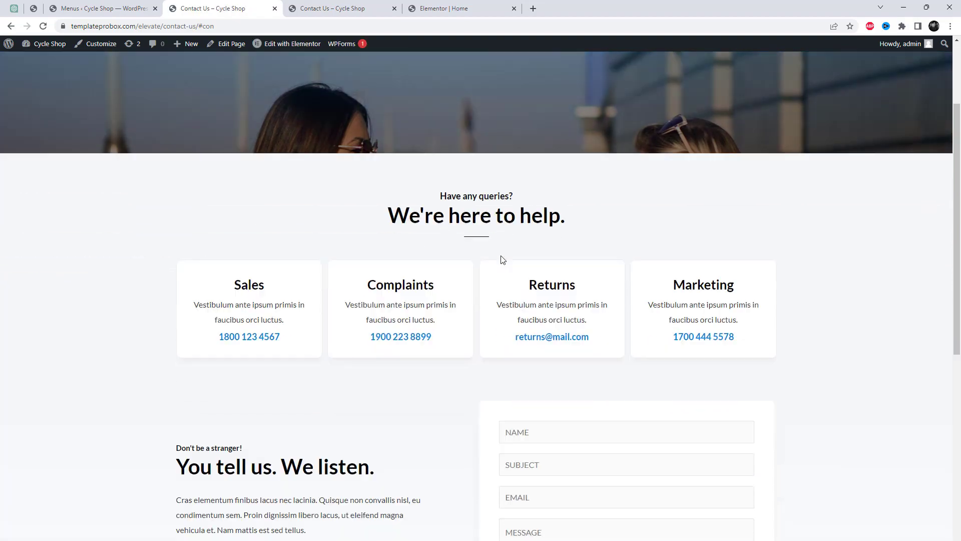
scroll(431, 248, up, 8)
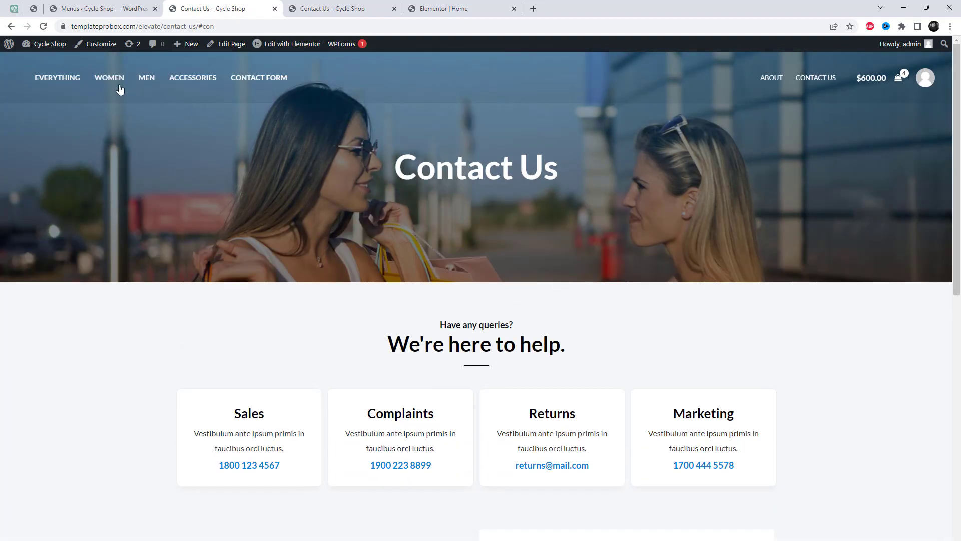
click(144, 82)
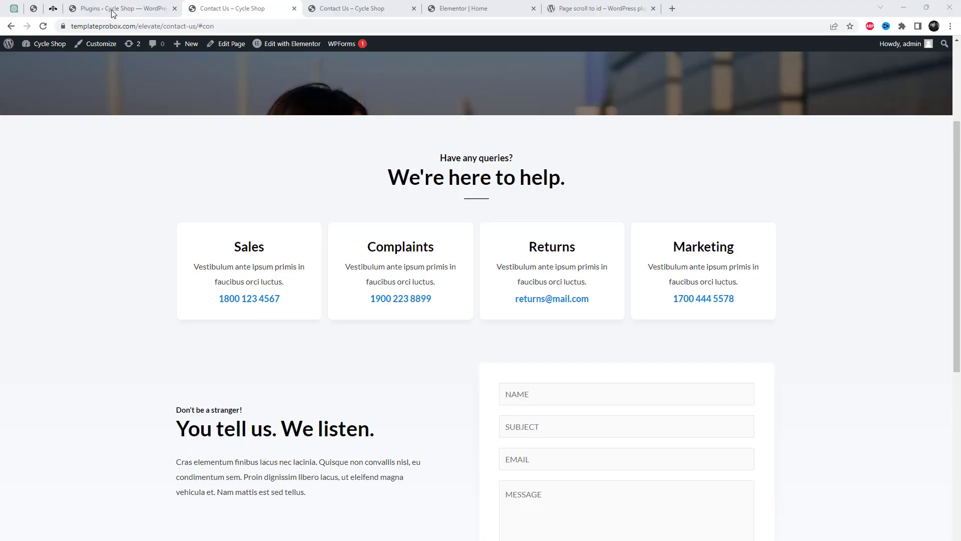
- Search the WordPress plugin directory from the site's admin for "Page scroll to id"
click(112, 13)
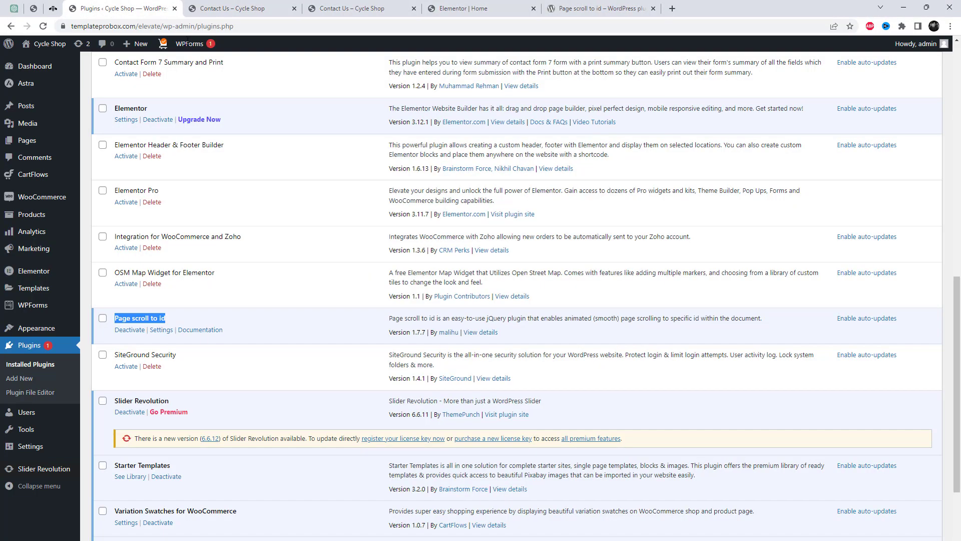
right_click(145, 317)
click(161, 329)
scroll(161, 329, up, 12)
click(151, 70)
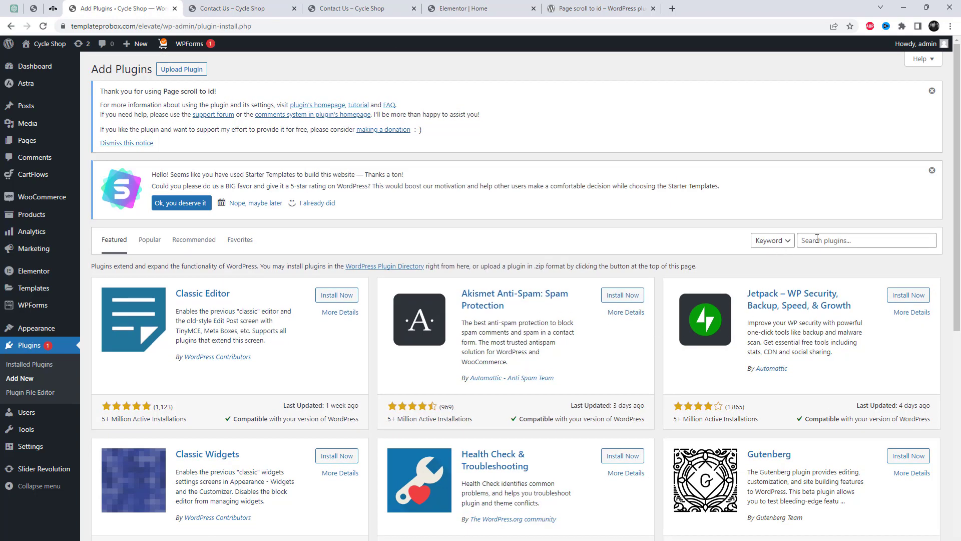
click(817, 239)
text(Page scroll to id)
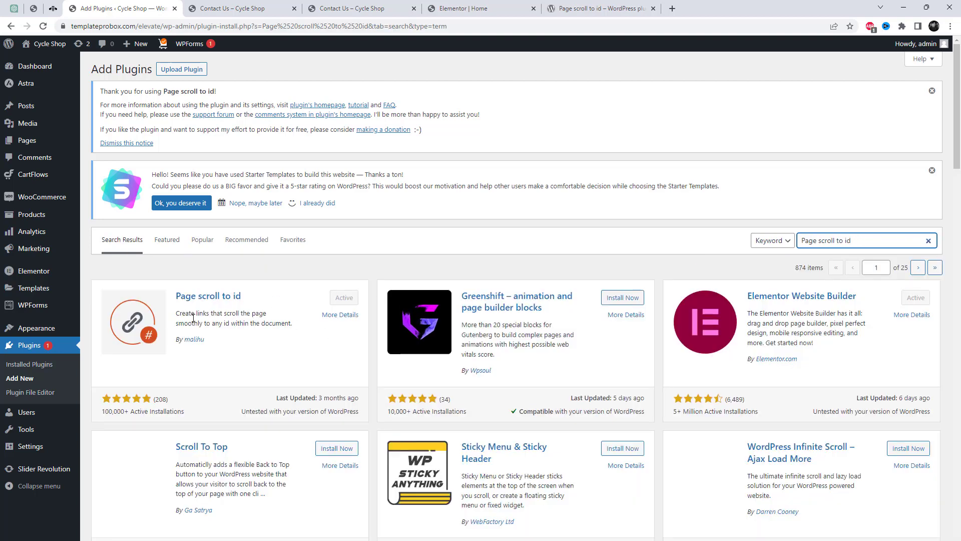
- Open the settings of the installed Page scroll to id plugin and check the Enable on WordPress Menu links option
click(40, 366)
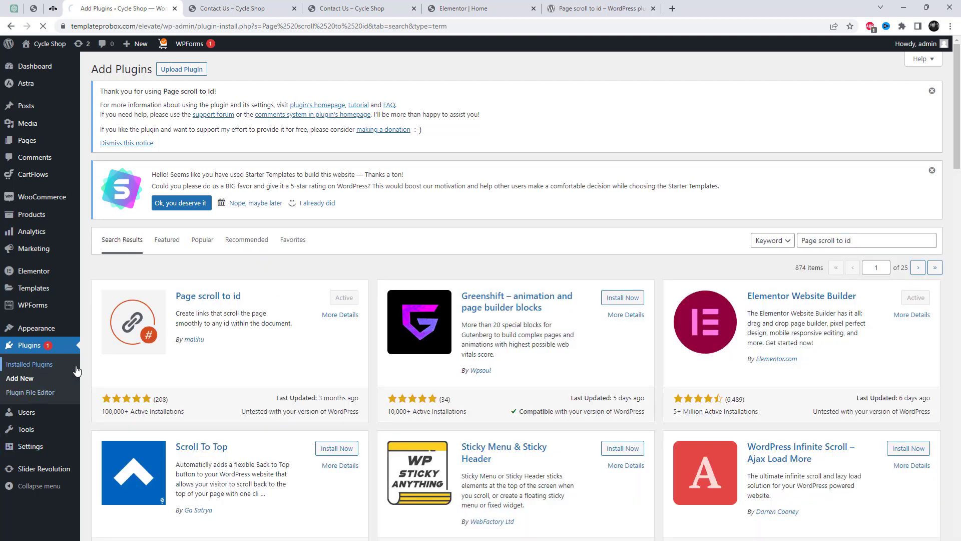
scroll(305, 408, down, 6)
scroll(302, 411, down, 3)
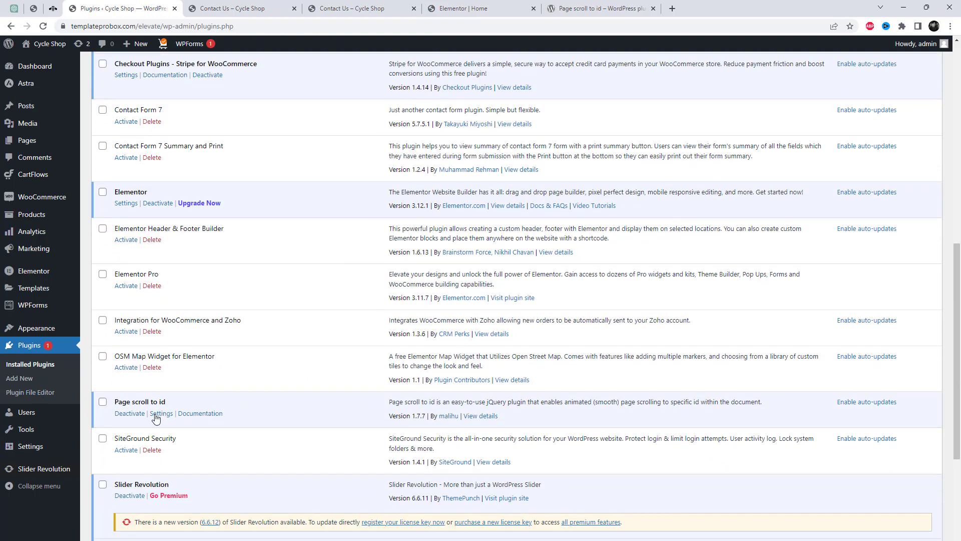
click(161, 414)
scroll(350, 358, down, 1)
scroll(351, 359, down, 2)
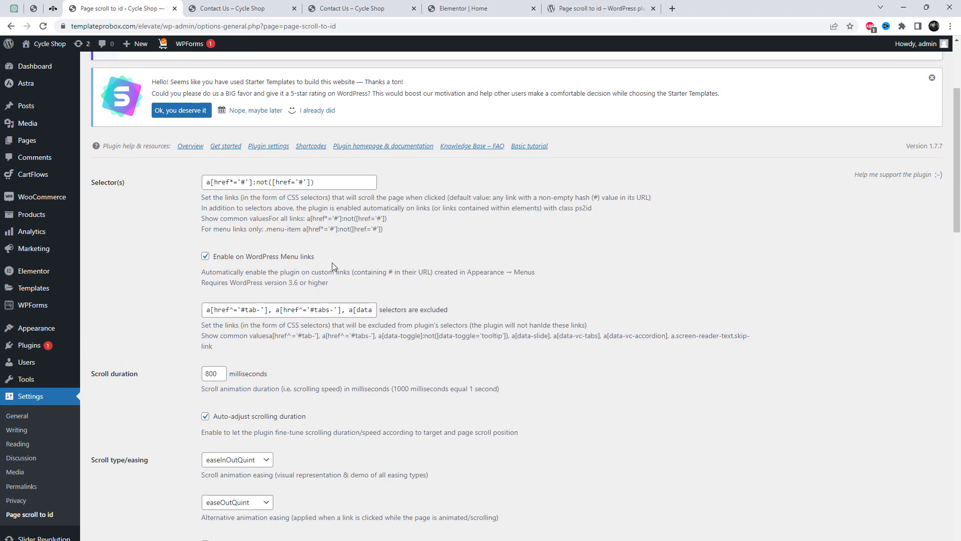
drag(325, 257, 214, 260)
click(353, 261)
scroll(403, 388, down, 8)
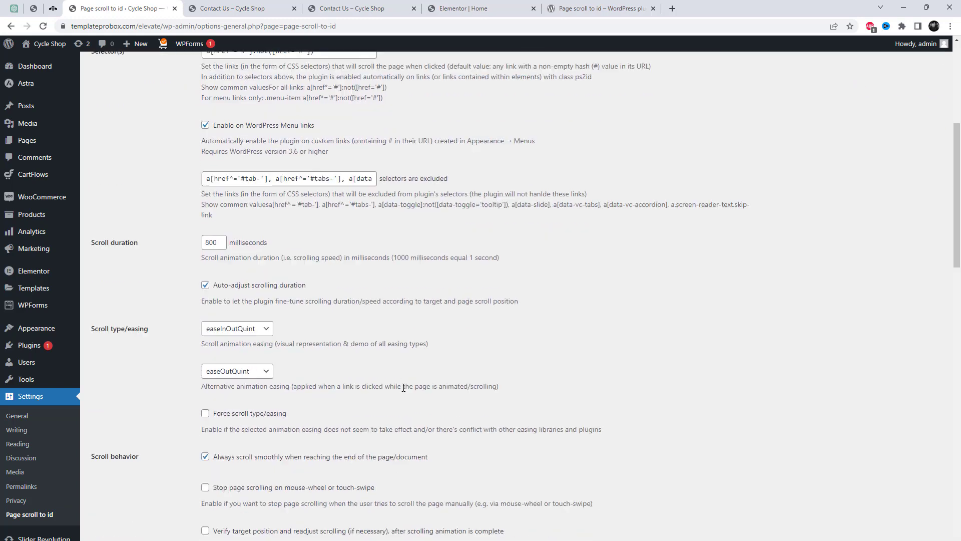
scroll(404, 387, up, 9)
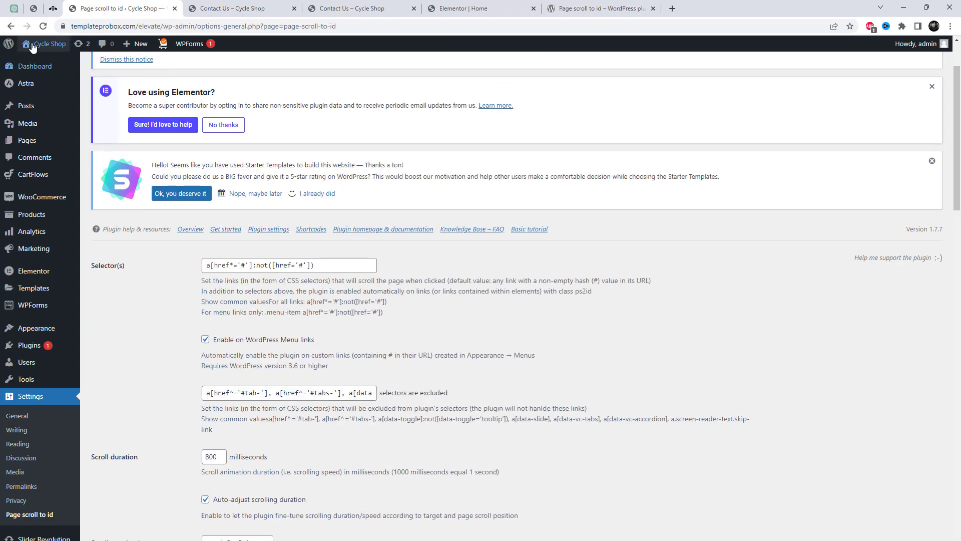
- Open the shop's front end in a new tab and go to the Our Team section of the About page
right_click(37, 59)
click(73, 67)
click(215, 8)
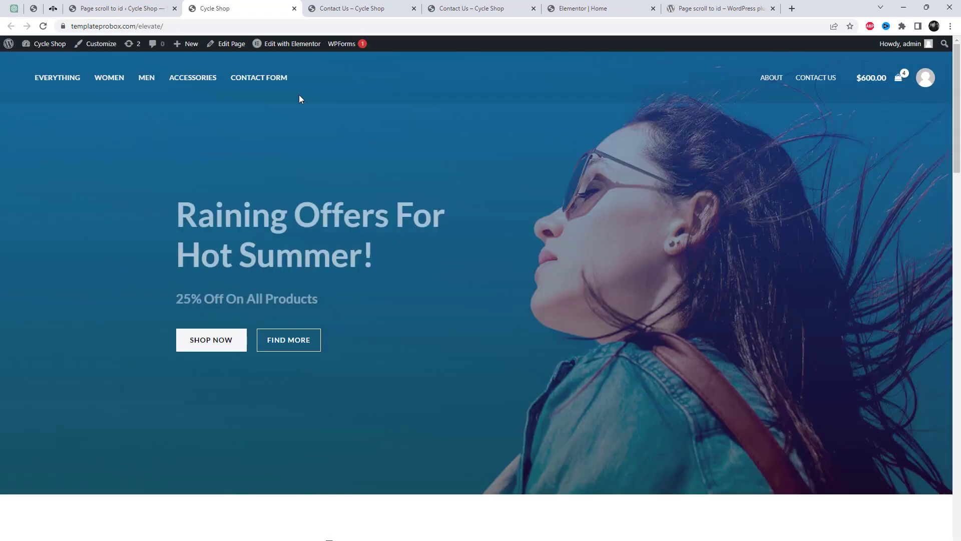
click(773, 80)
scroll(581, 265, down, 8)
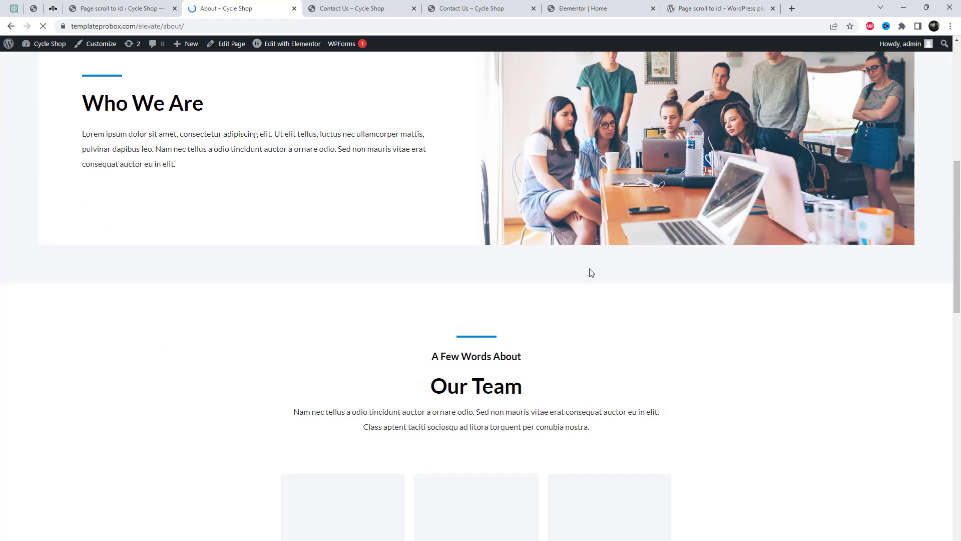
scroll(542, 329, down, 3)
scroll(546, 324, up, 2)
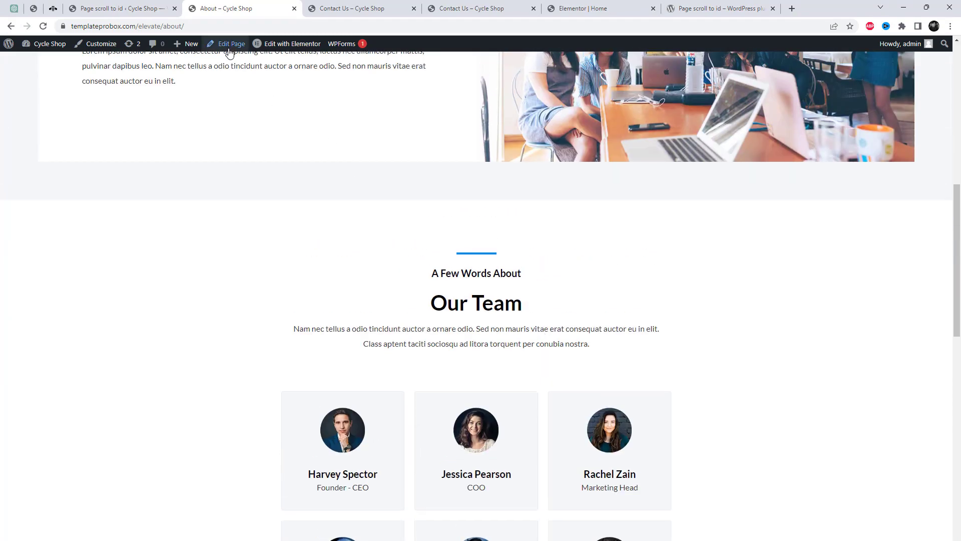
- Open the About page for editing with Elementor in a new tab
right_click(229, 48)
click(273, 57)
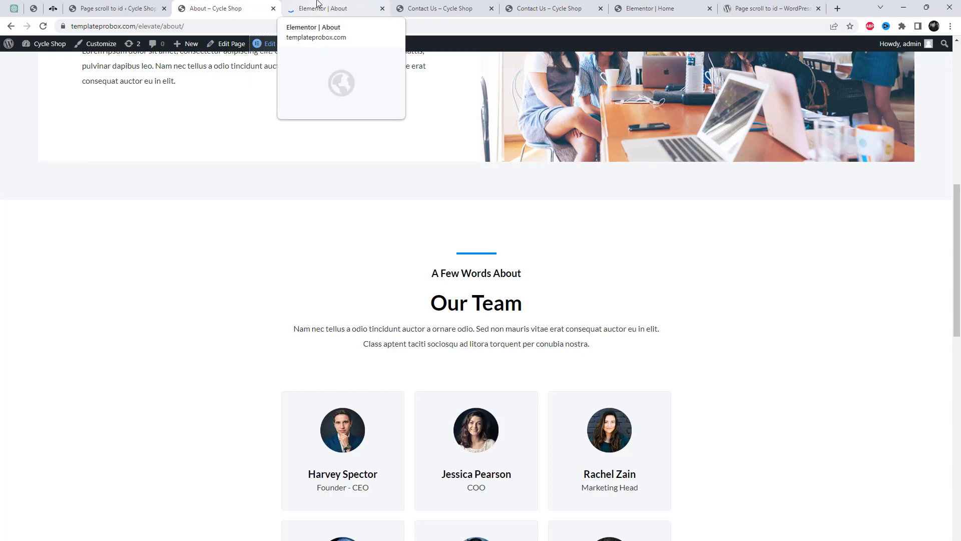
scroll(590, 268, down, 2)
click(340, 9)
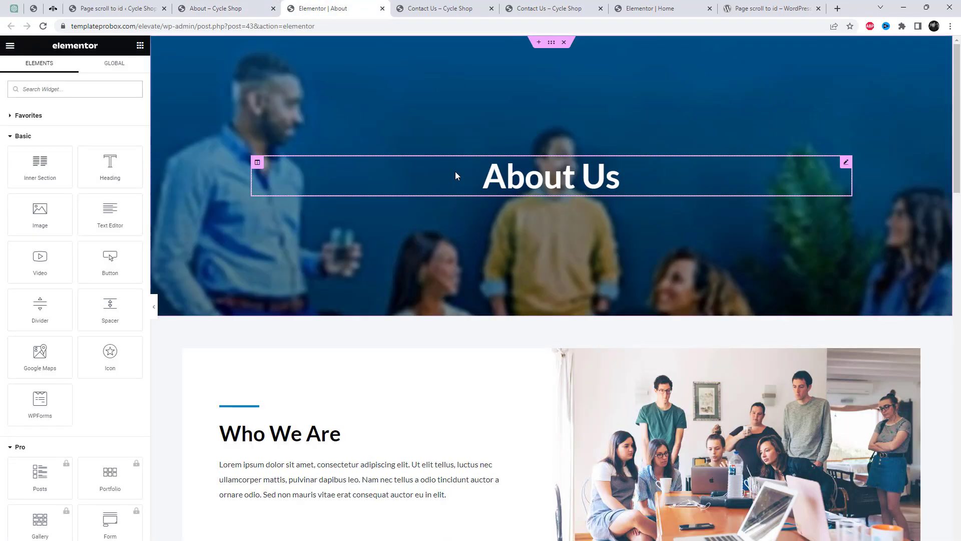
- Open the advanced settings of the section containing Our Team and bring its CSS ID up for editing
scroll(567, 334, down, 12)
scroll(625, 343, up, 1)
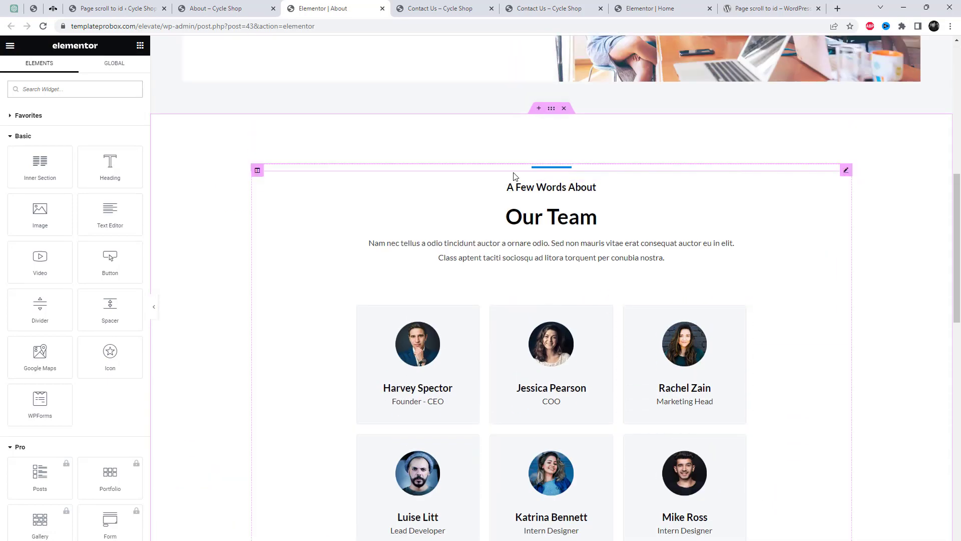
click(552, 110)
click(118, 76)
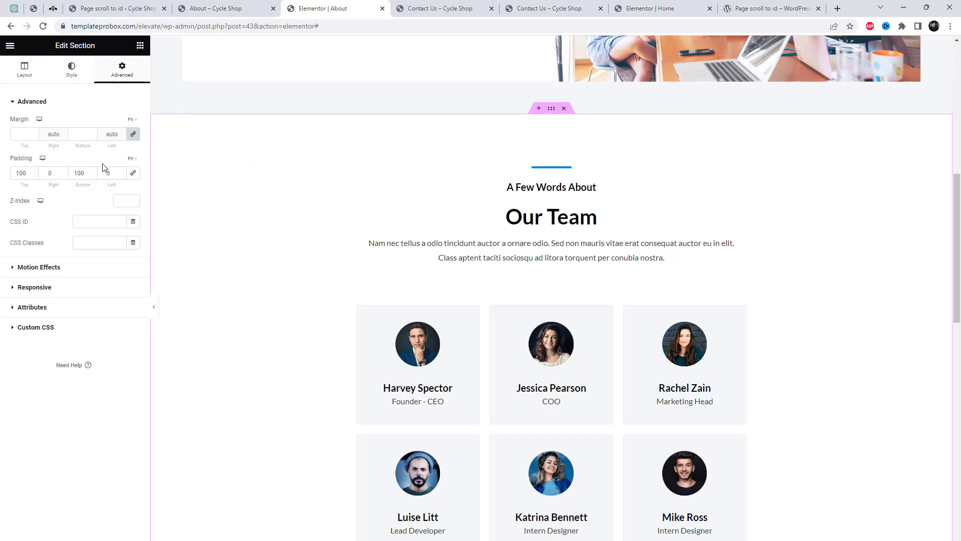
click(91, 220)
- Open the WordPress Menus page from the site's admin in a new tab
click(137, 4)
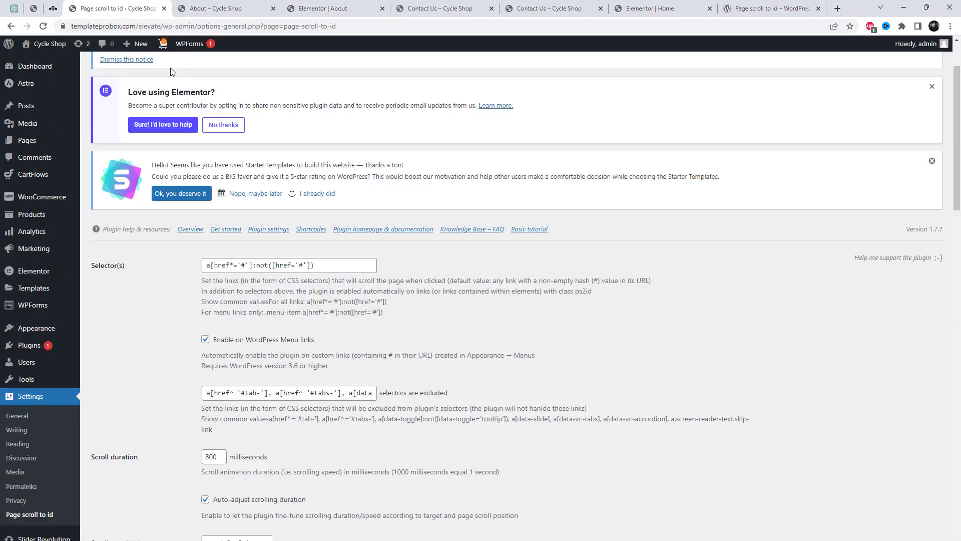
mouse_move(55, 331)
right_click(114, 373)
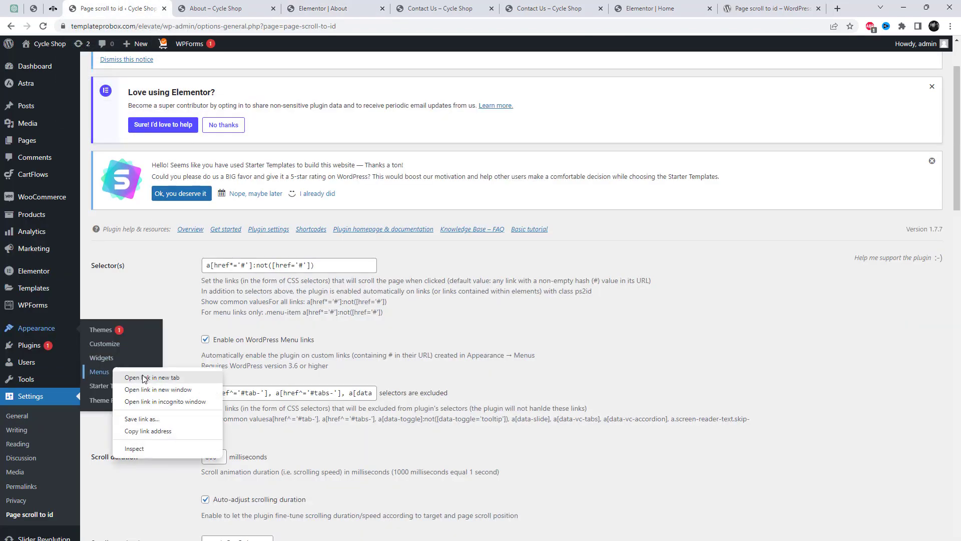
click(152, 377)
click(200, 8)
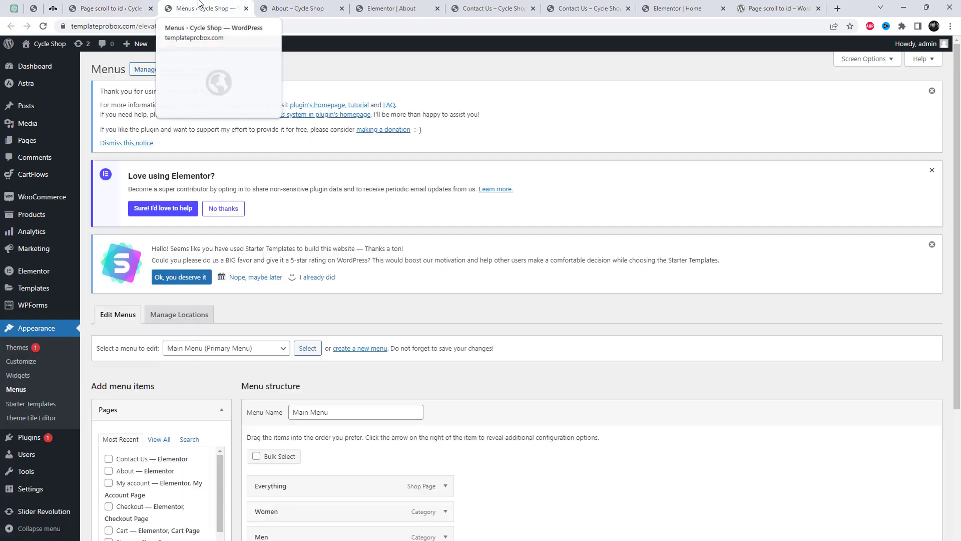
- Fill in a custom link for the Main Menu with the URL #ourteam and the link text Our Team
scroll(461, 336, down, 3)
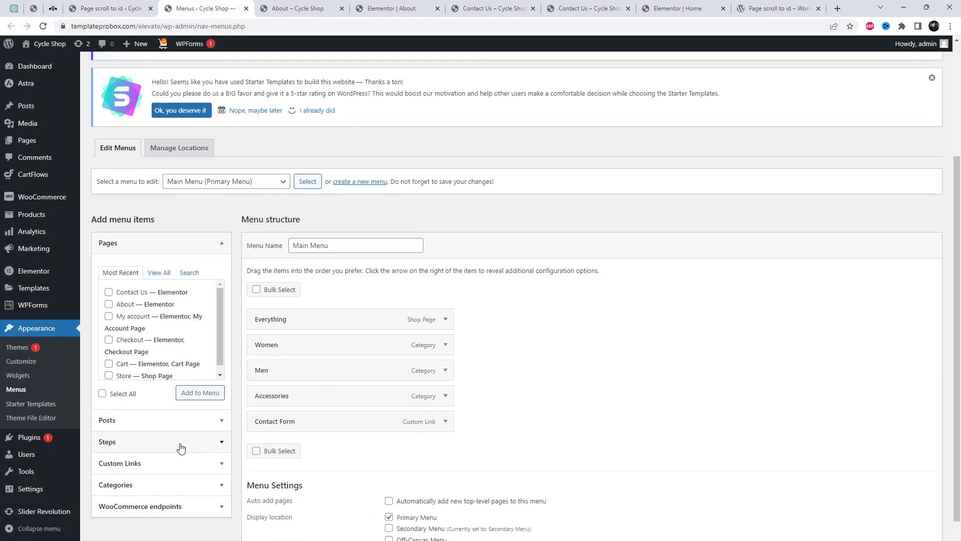
click(174, 463)
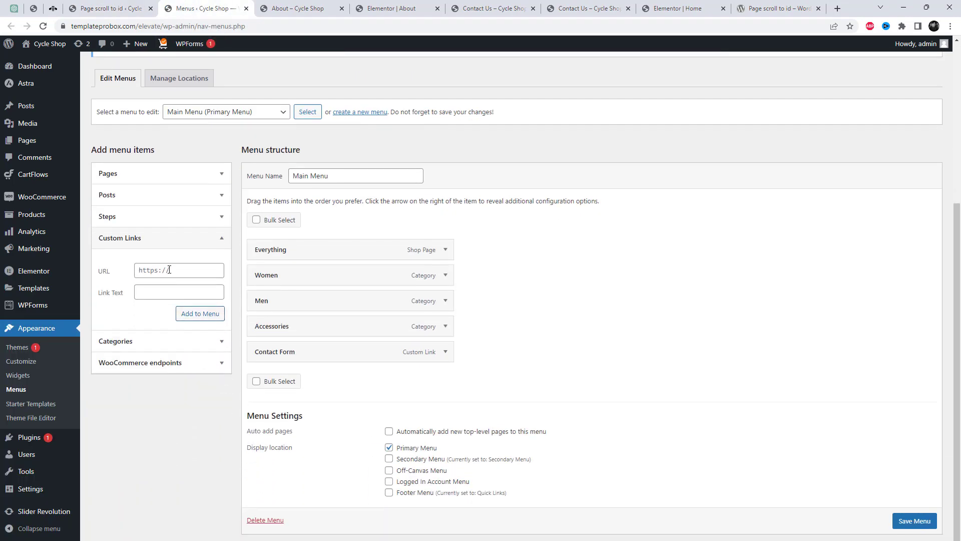
click(168, 269)
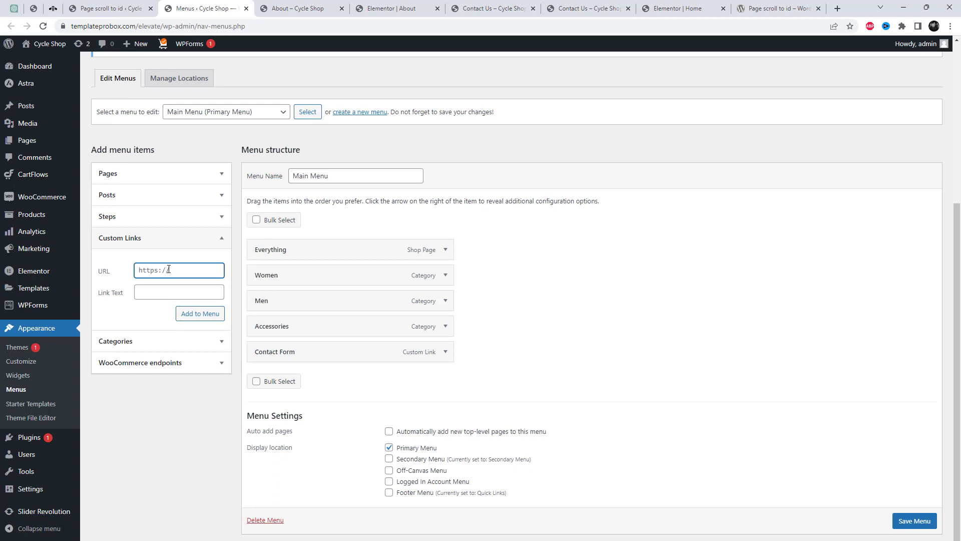
text(#ourteam)
click(165, 293)
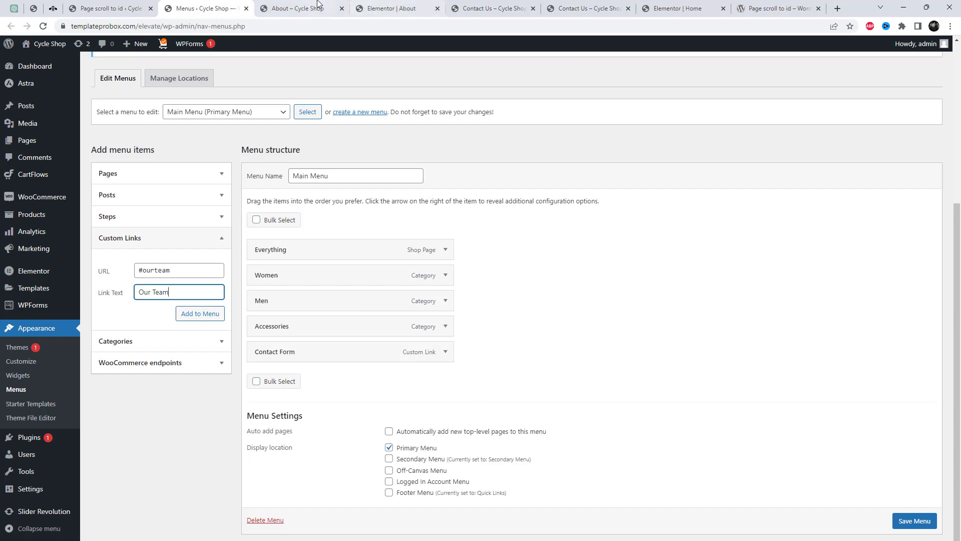
click(298, 8)
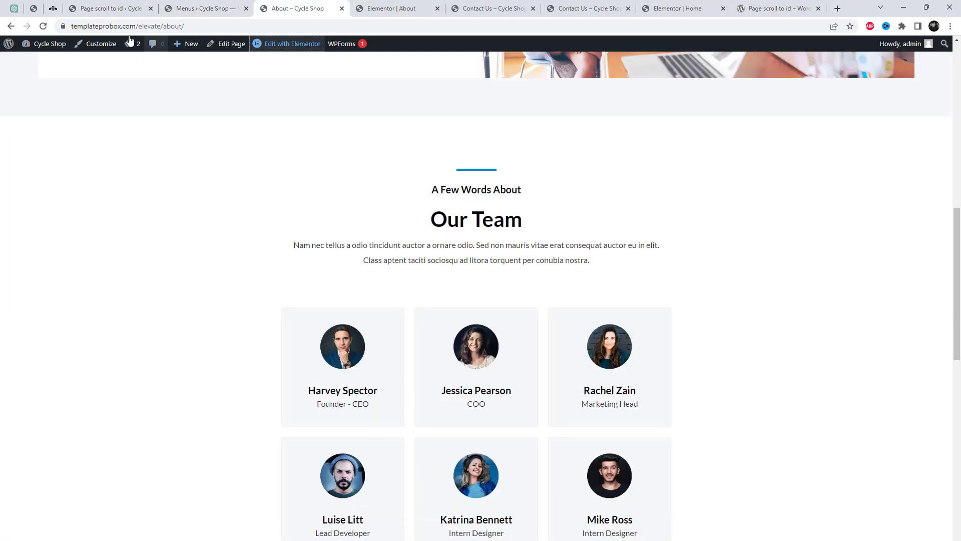
click(182, 26)
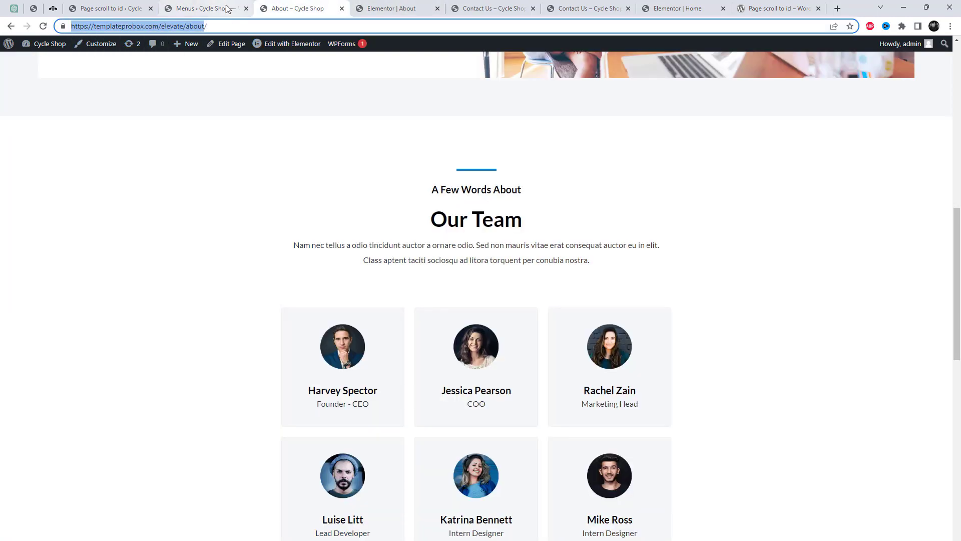
click(223, 4)
triple_click(140, 270)
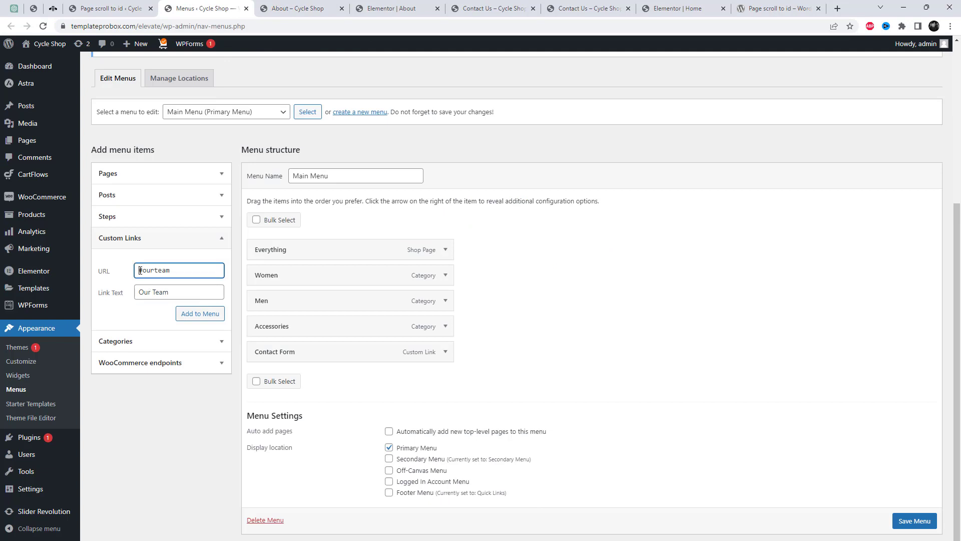
key(ctrl+v)
drag(187, 270, 236, 276)
click(201, 270)
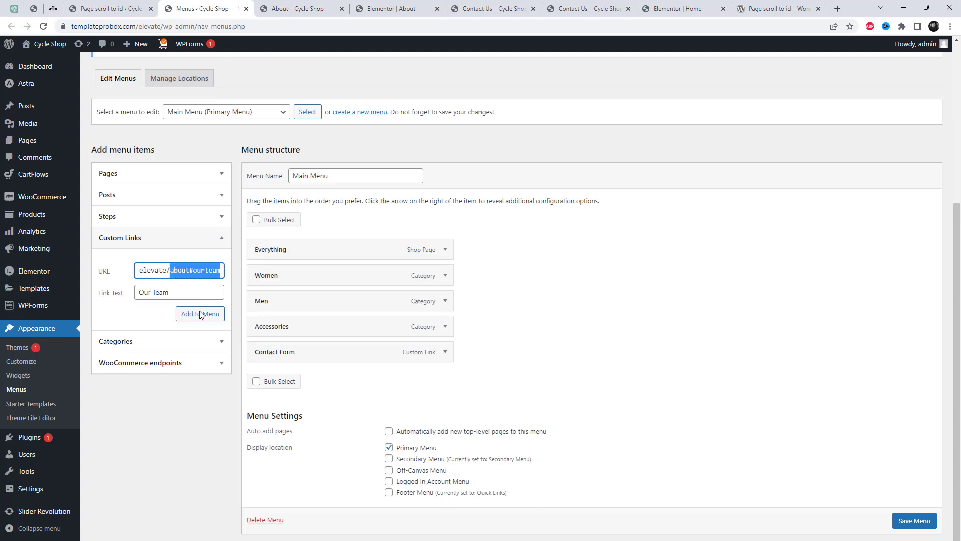
- Add the Our Team custom link to the Main Menu and save the menu
click(199, 314)
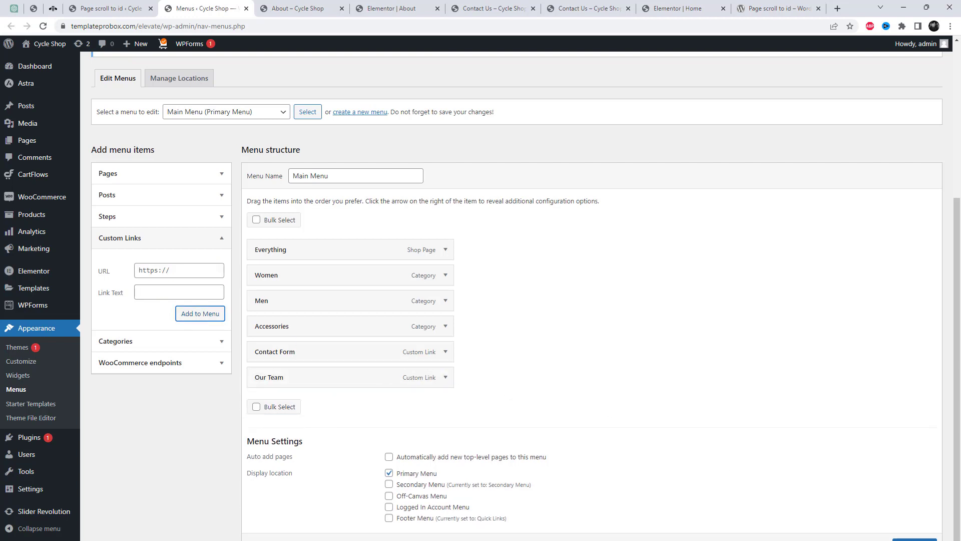
scroll(914, 539, down, 1)
click(914, 534)
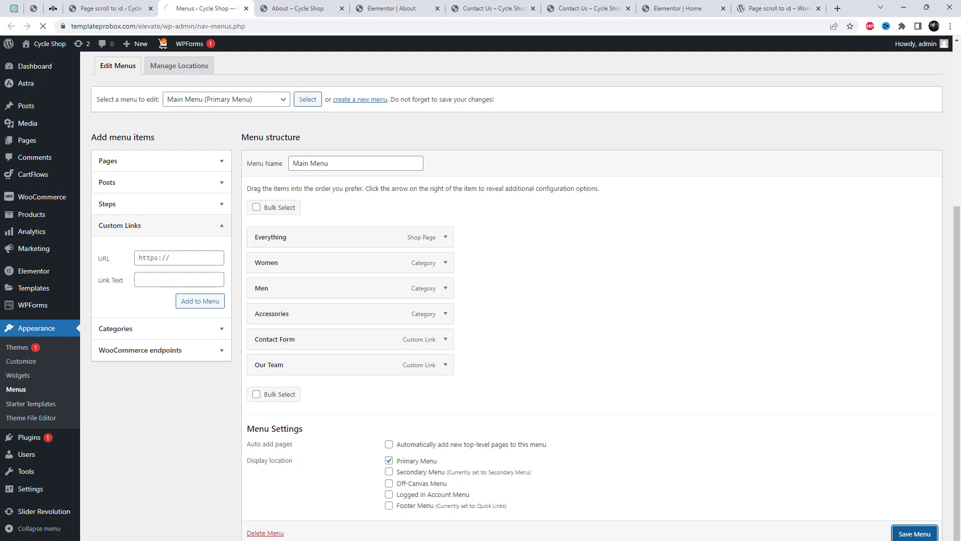
- Switch to the About page and shorten its address to templateprobox.com/elevate/ to load the site's home page
click(297, 8)
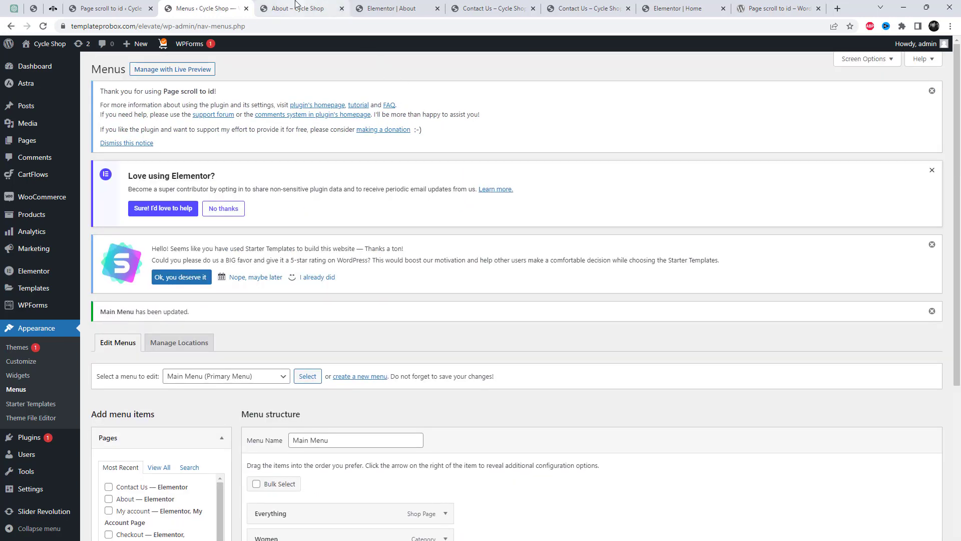
scroll(226, 140, up, 10)
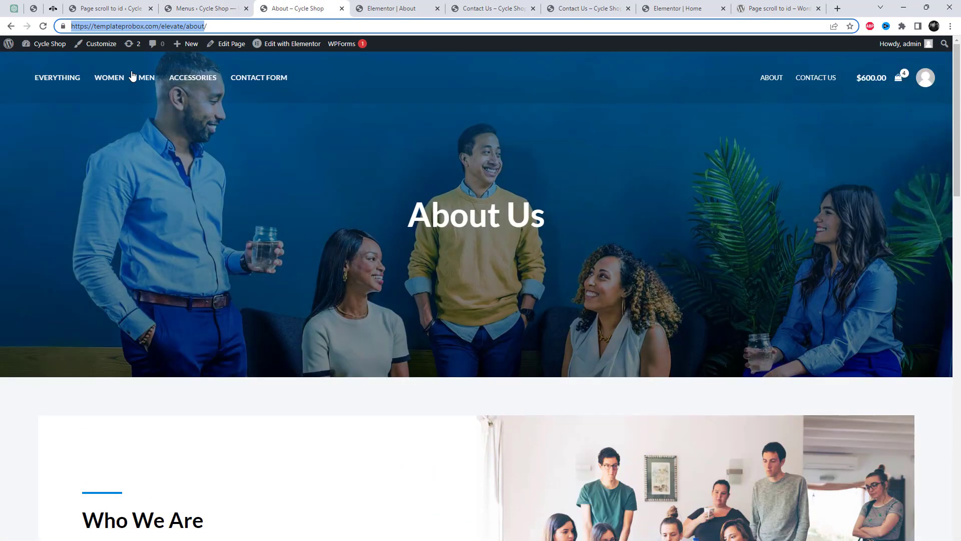
click(188, 27)
key(shift+End)
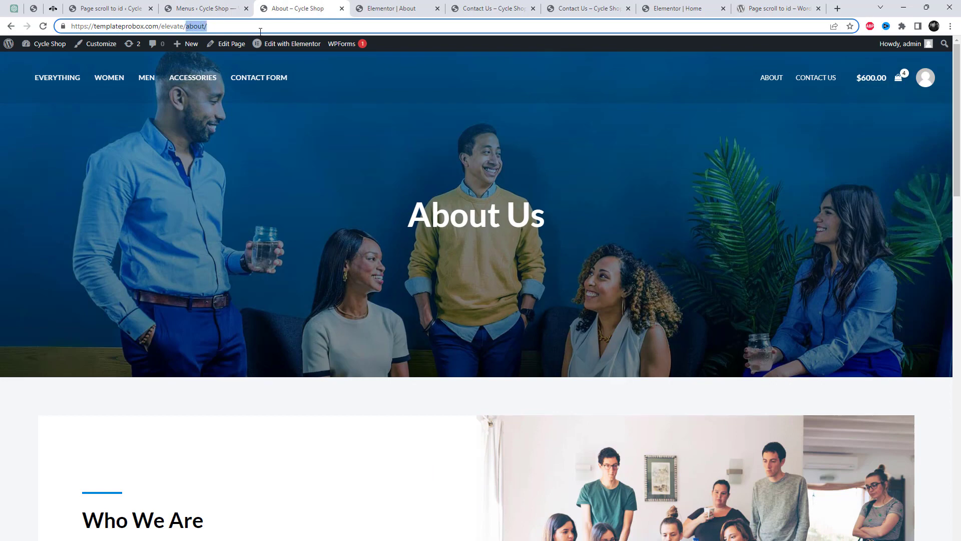
key(BackSpace)
key(Return)
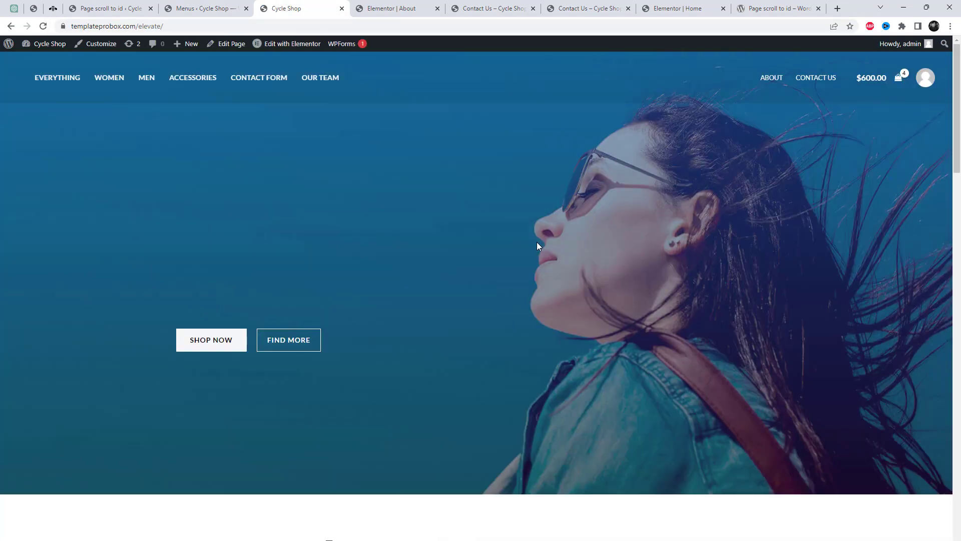
- Look over the home page and test its Our Team menu link, returning to the top of the About page
scroll(546, 283, down, 5)
scroll(549, 286, down, 7)
scroll(543, 279, up, 12)
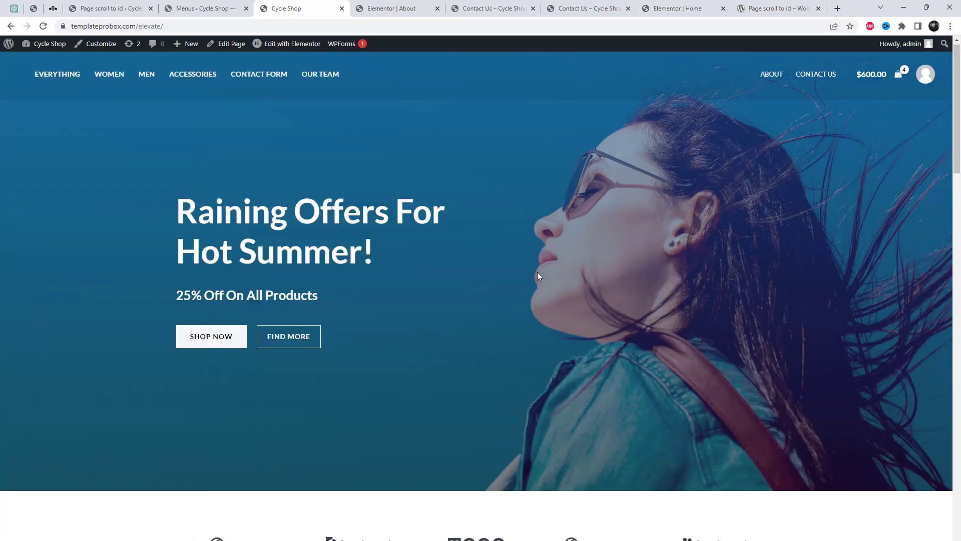
click(319, 89)
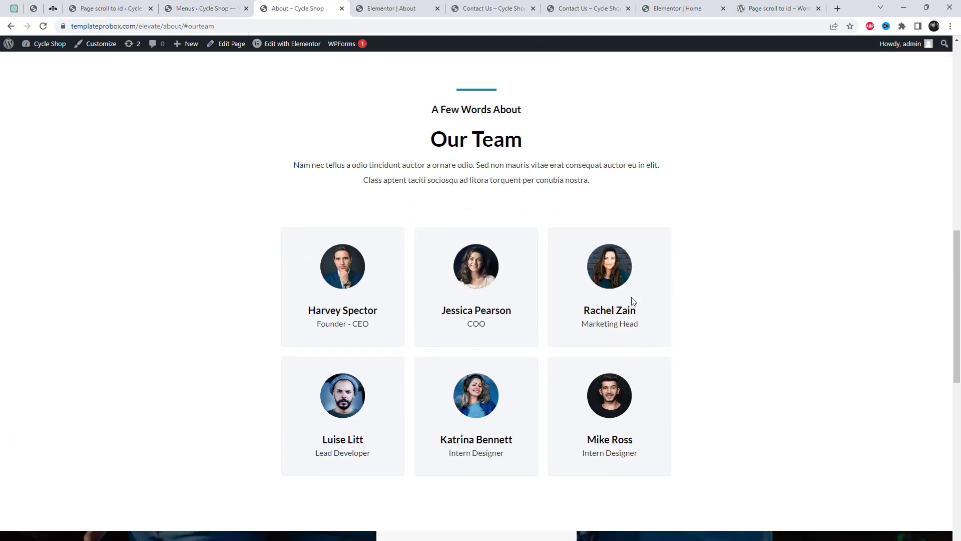
scroll(356, 203, up, 12)
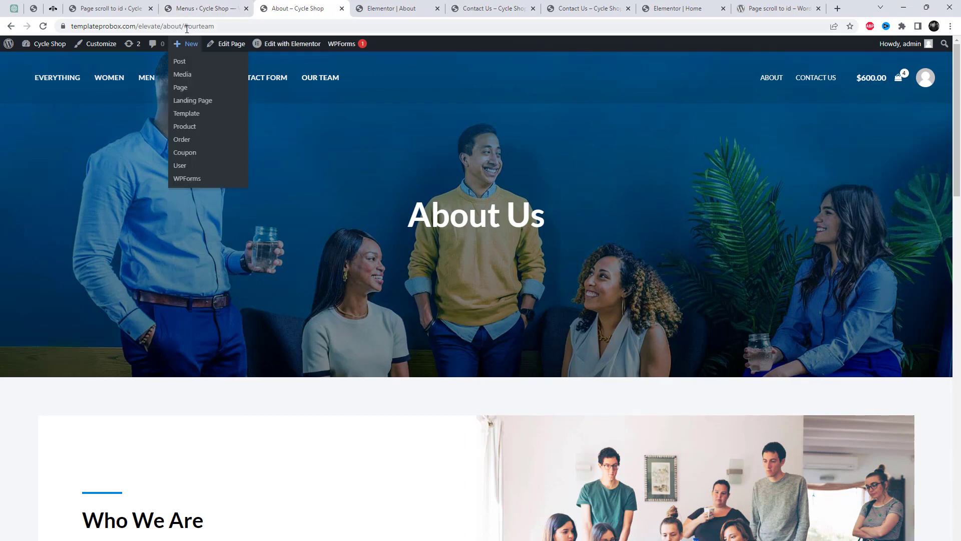
- Test the Our Team menu link on the About page, reload it, and repeat the test from the Contact Us page
click(307, 84)
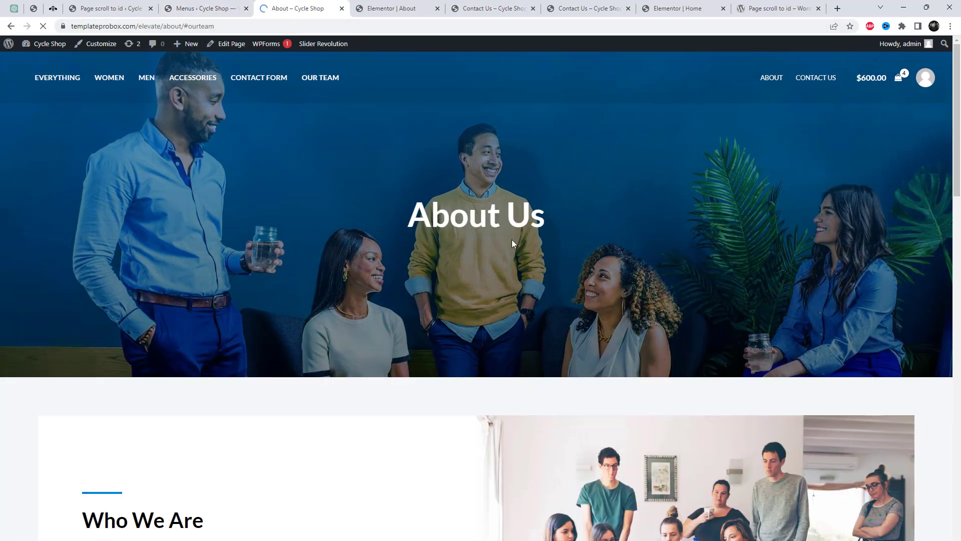
key(F5)
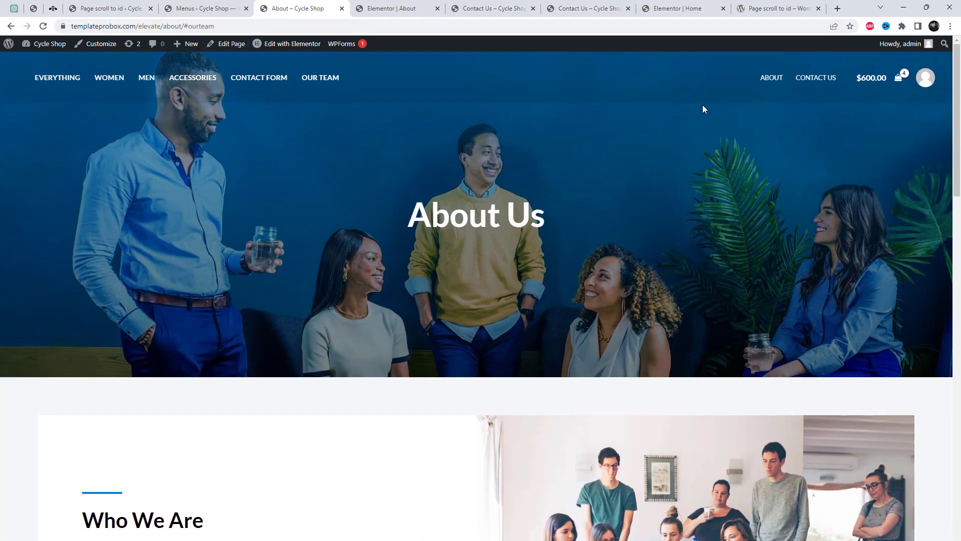
click(807, 84)
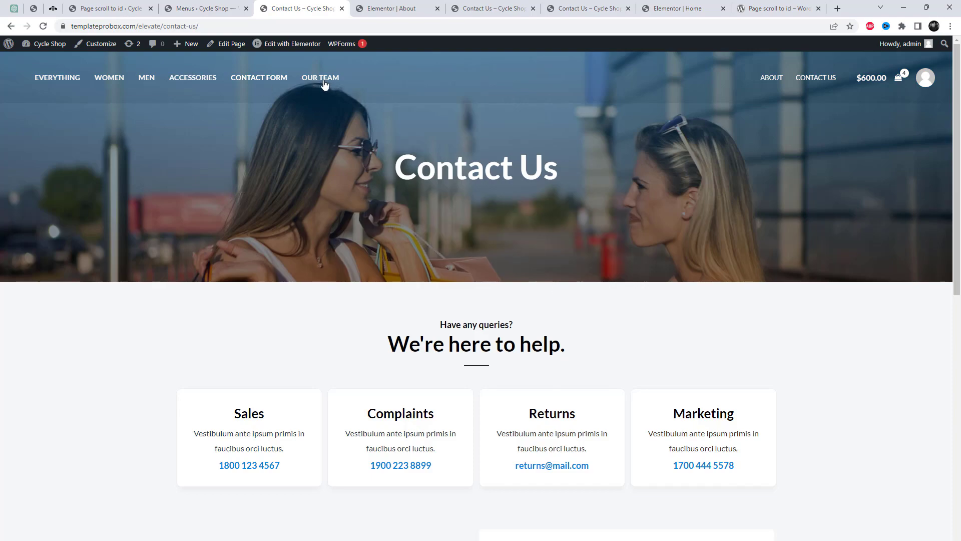
click(323, 80)
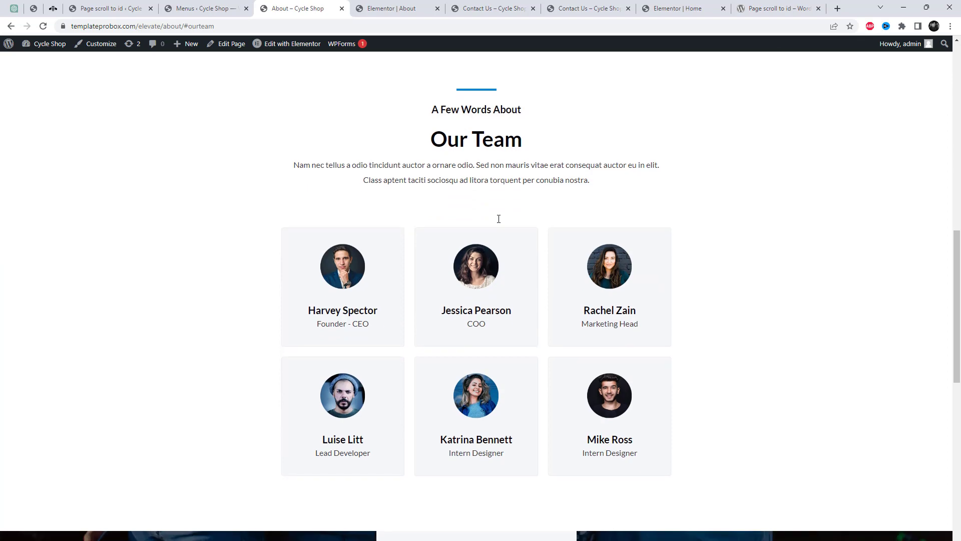
- Set the scroll duration to 1500 milliseconds in the Page scroll to id settings, keep auto-adjust scrolling duration enabled, and save the changes
click(105, 9)
scroll(494, 353, down, 8)
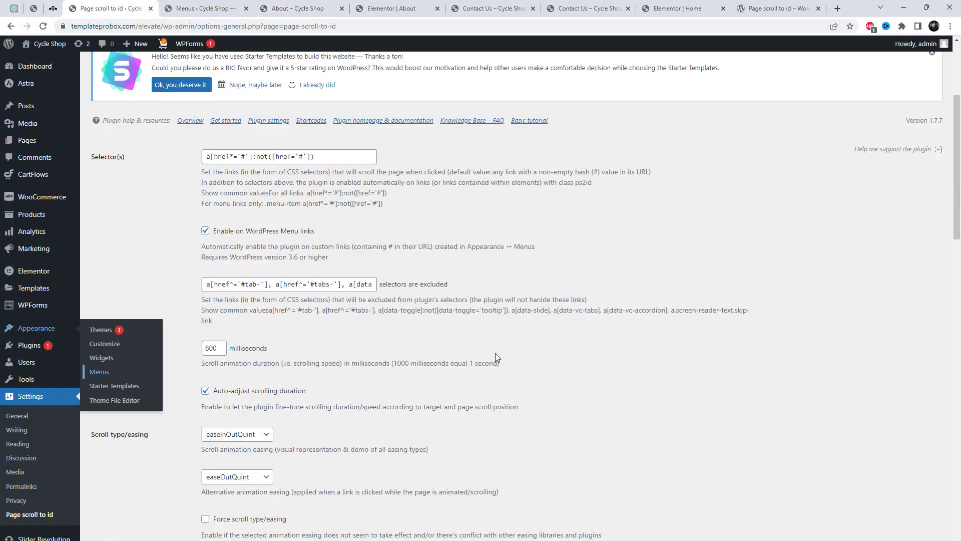
scroll(563, 369, up, 2)
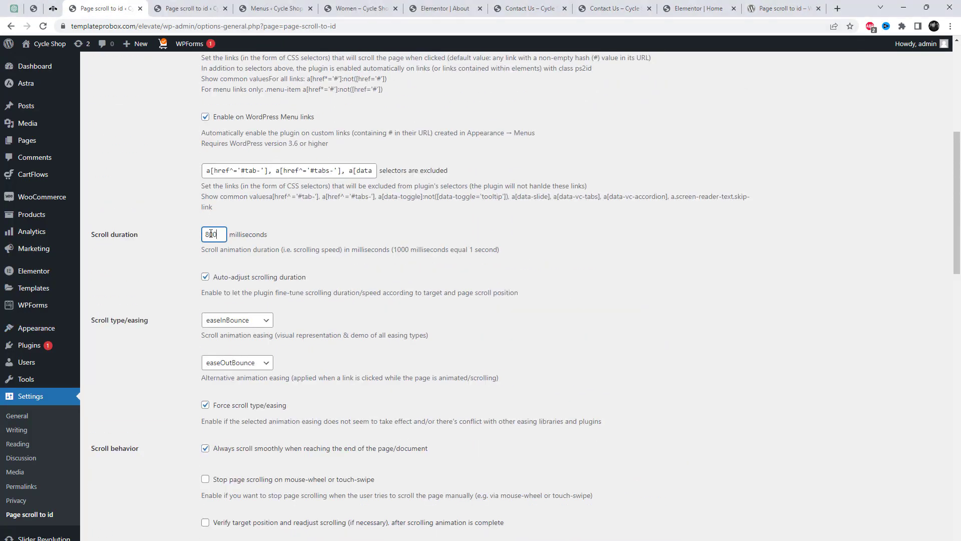
drag(215, 234, 263, 227)
text(150)
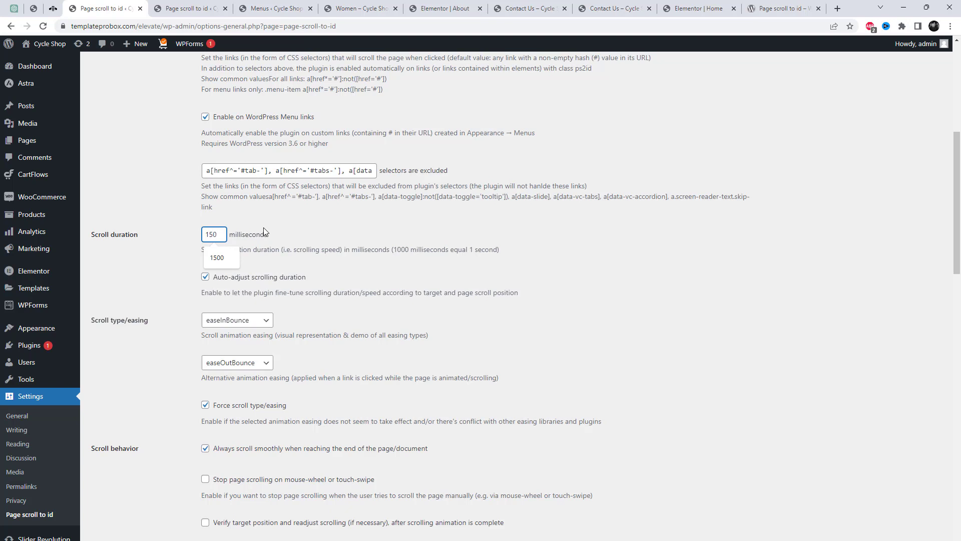
text(0)
click(205, 269)
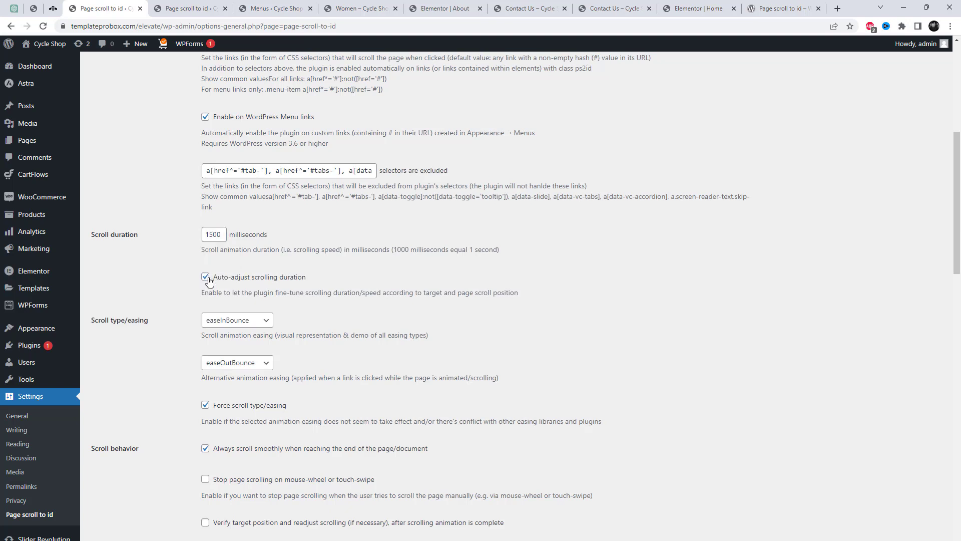
click(206, 278)
scroll(275, 350, down, 20)
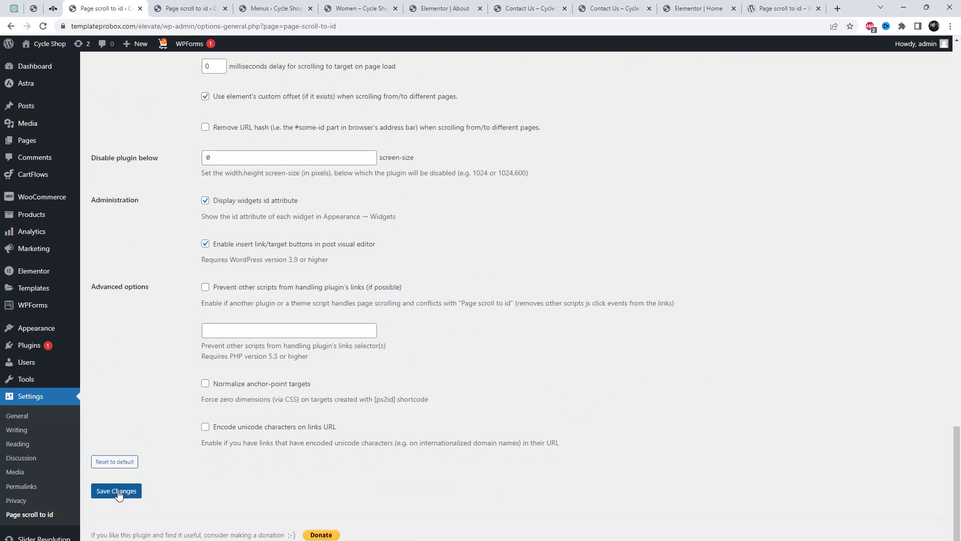
click(116, 491)
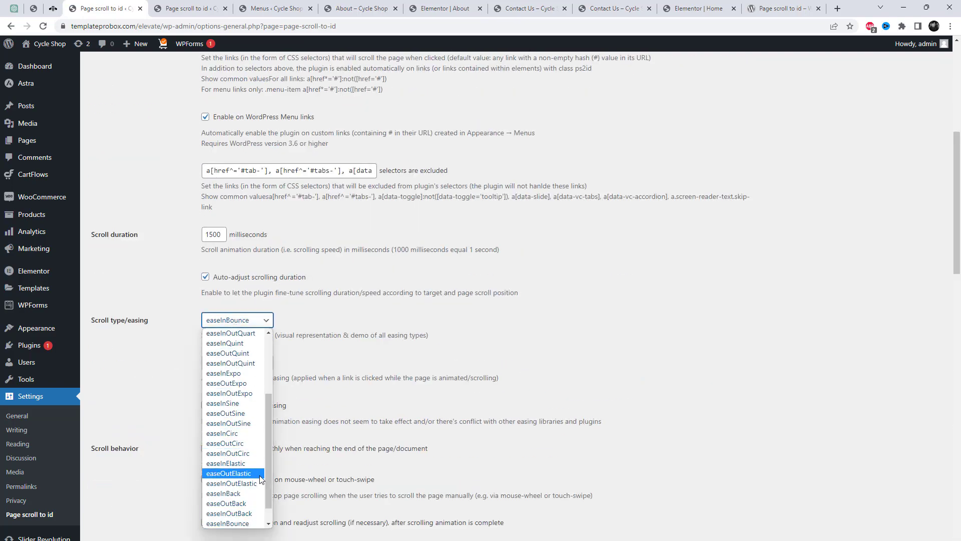
- Set the scroll easing to easeInBounce and the alternative easing to easeOutBounce, and enable Force scroll type/easing
click(246, 521)
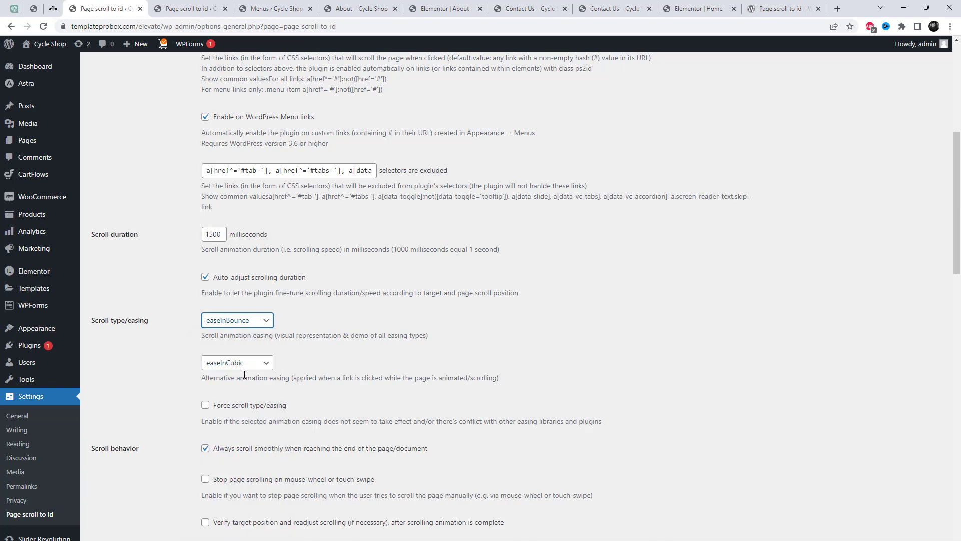
click(243, 369)
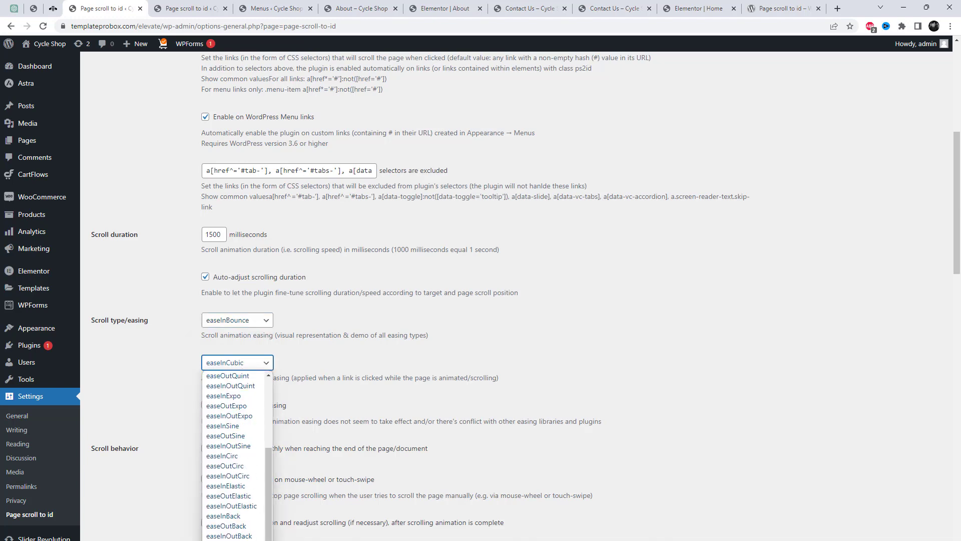
click(248, 438)
scroll(265, 486, down, 3)
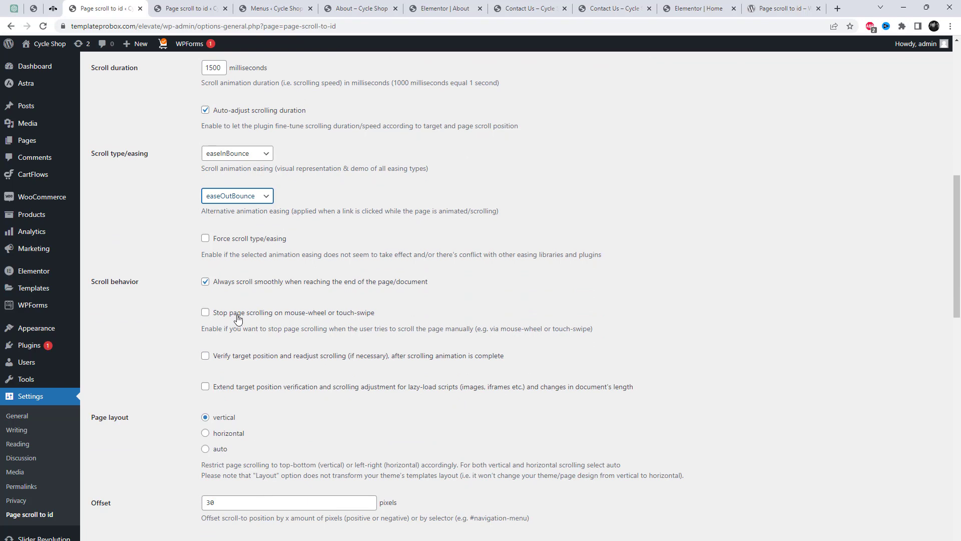
click(205, 240)
- Set the scroll-to position offset to 10 pixels, leaving the highlight selector empty
scroll(324, 402, down, 2)
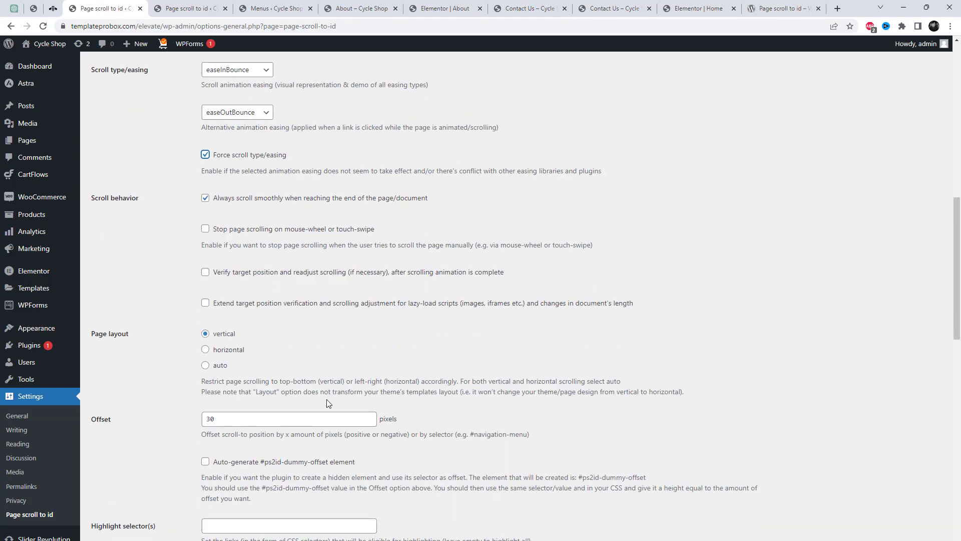
scroll(326, 399, down, 2)
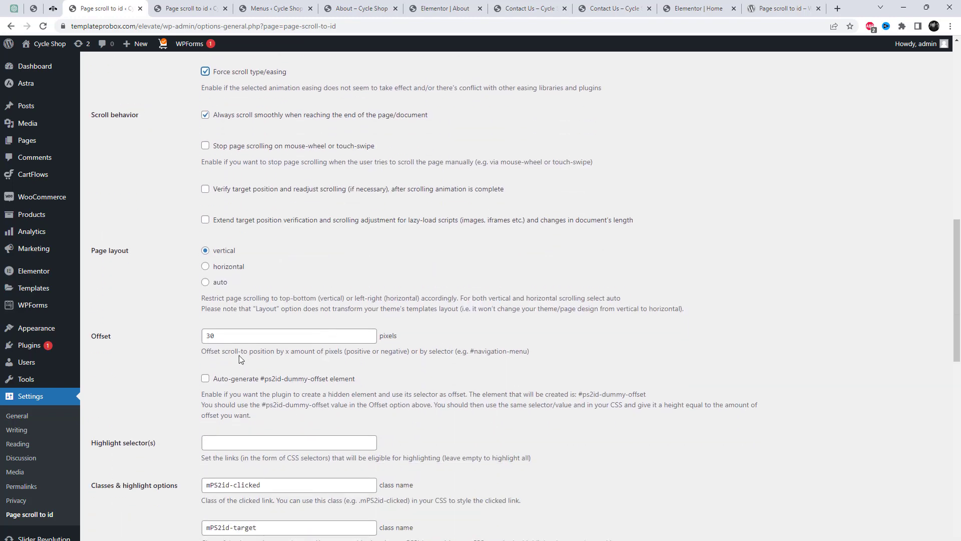
scroll(228, 320, down, 2)
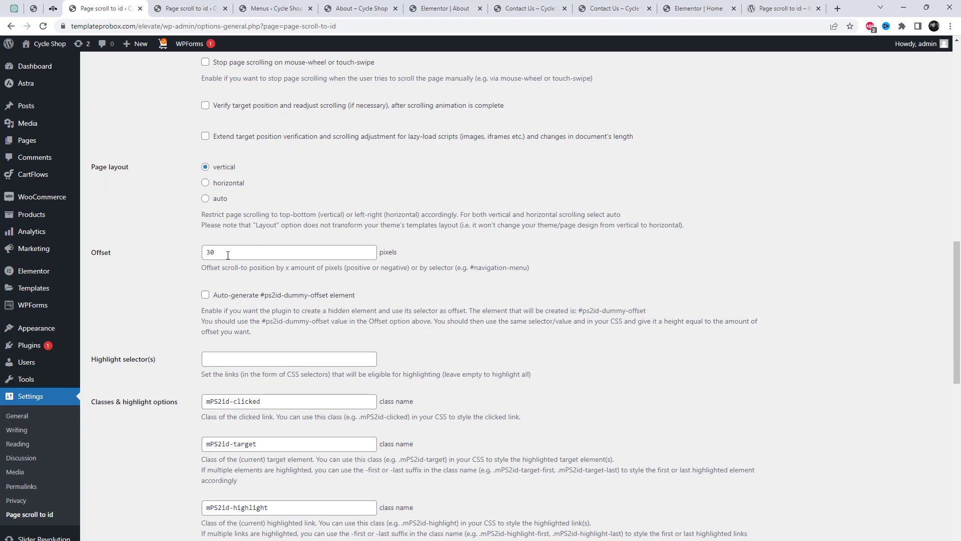
scroll(228, 253, down, 2)
double_click(226, 169)
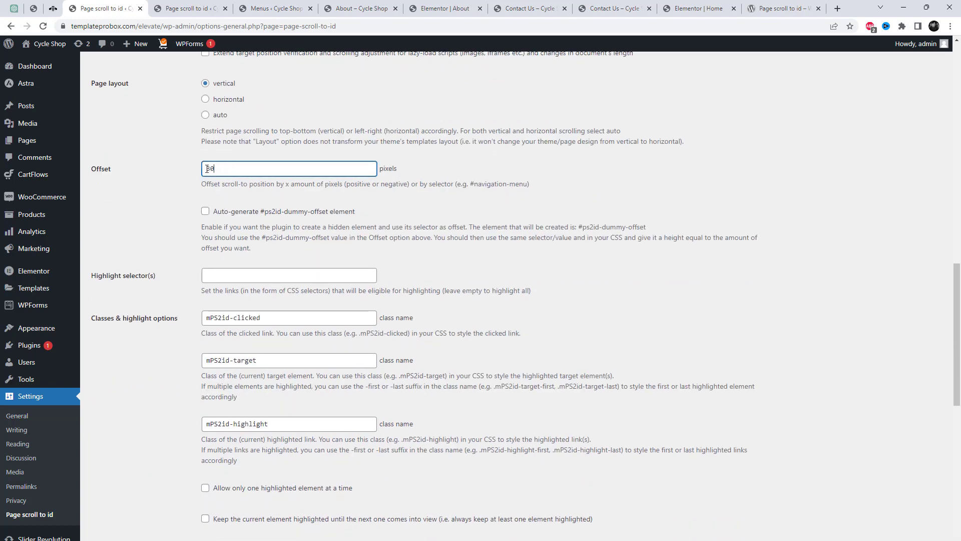
text(1)
click(245, 281)
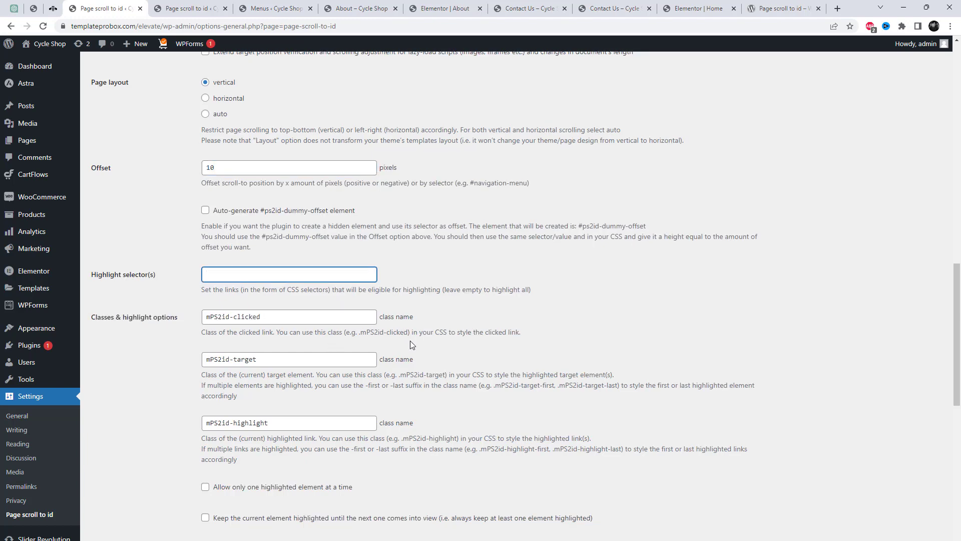
- Review the highlight and links behavior options, including Scroll from/to different pages, and save the plugin settings
scroll(410, 341, down, 2)
scroll(415, 351, down, 2)
scroll(419, 357, down, 2)
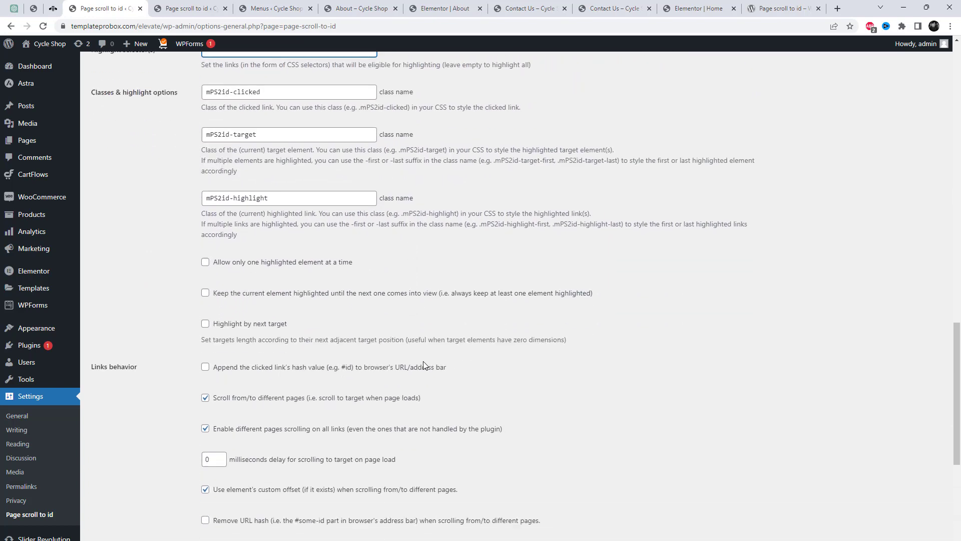
scroll(424, 361, down, 2)
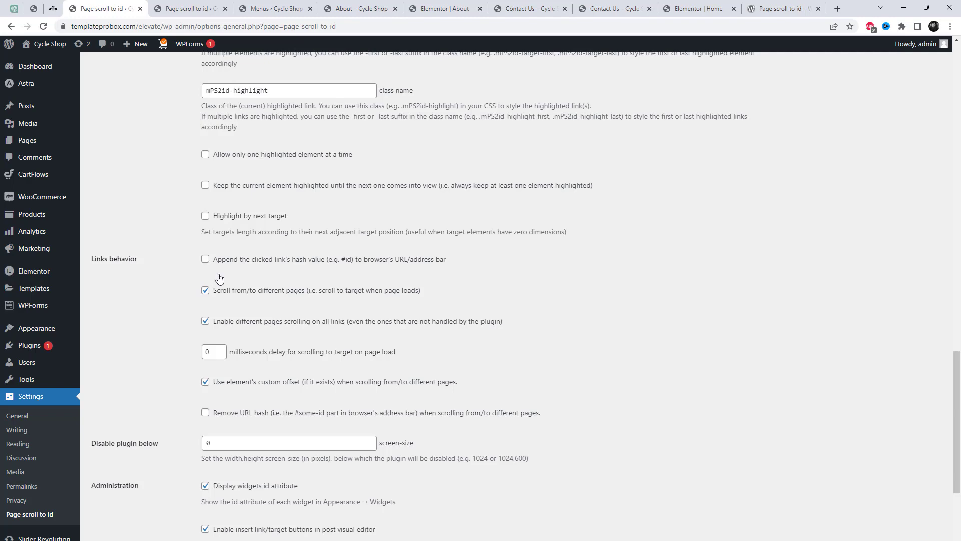
drag(415, 293, 212, 296)
scroll(344, 396, down, 6)
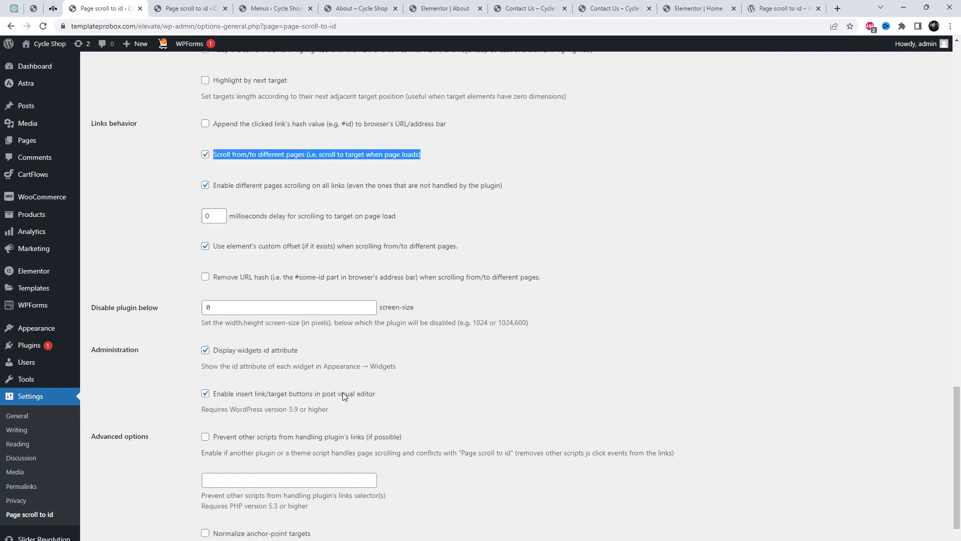
click(116, 491)
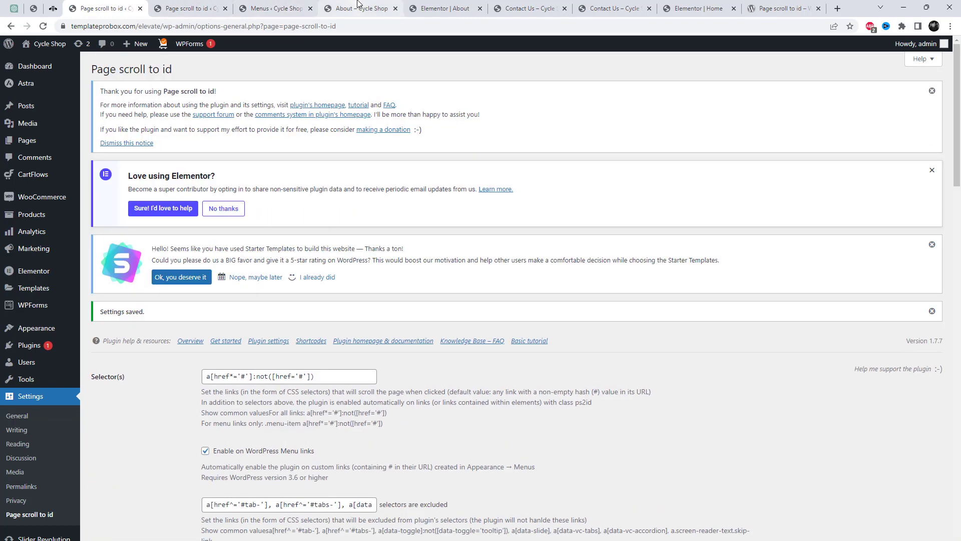
- Return to the open About page and trim its address to templateprobox.com/elevate/ to load the home page
click(358, 5)
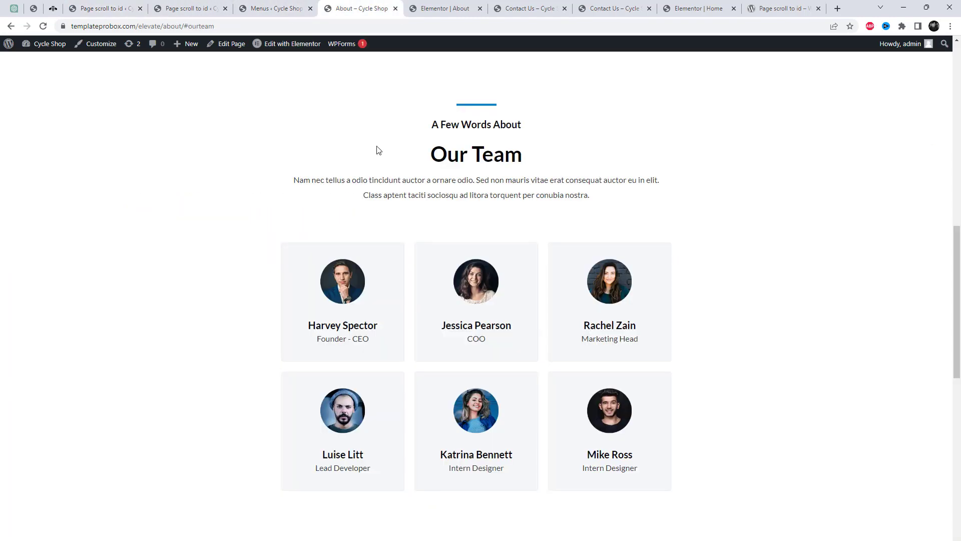
scroll(349, 145, up, 13)
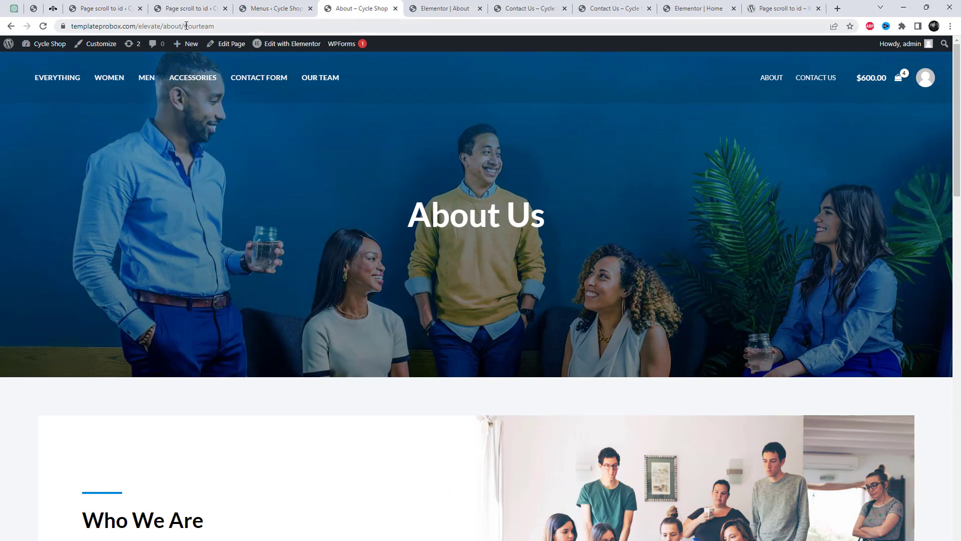
drag(207, 26, 389, 27)
key(BackSpace)
key(BackSpace)
key(BackSpace)
key(BackSpace)
key(BackSpace)
key(BackSpace)
key(BackSpace)
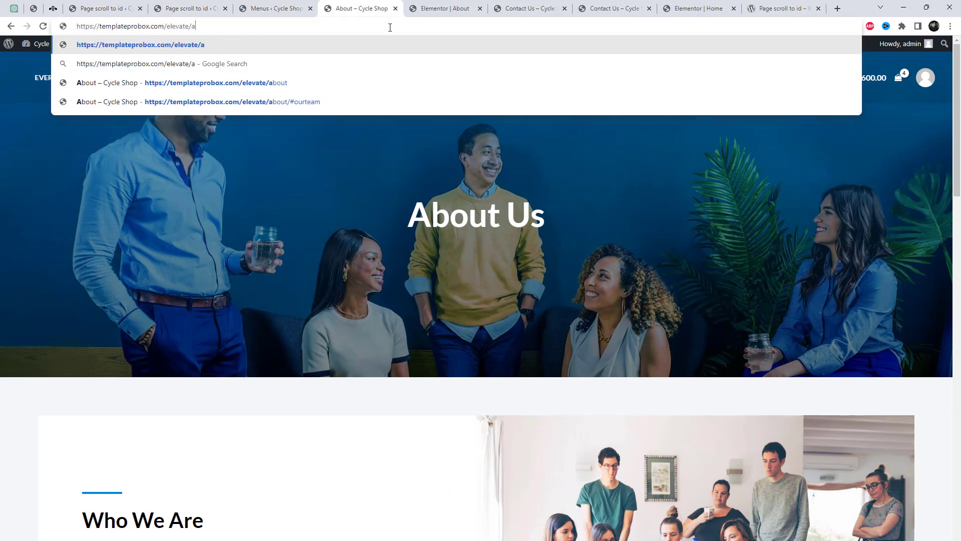
key(Return)
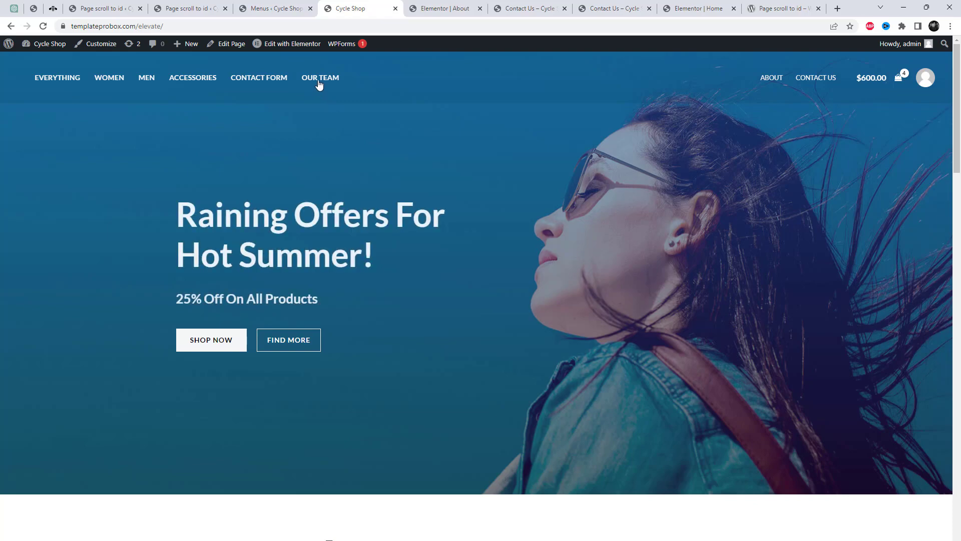
- Test the Our Team menu link from the home page with the saved scroll settings, returning to the About page's top
click(320, 83)
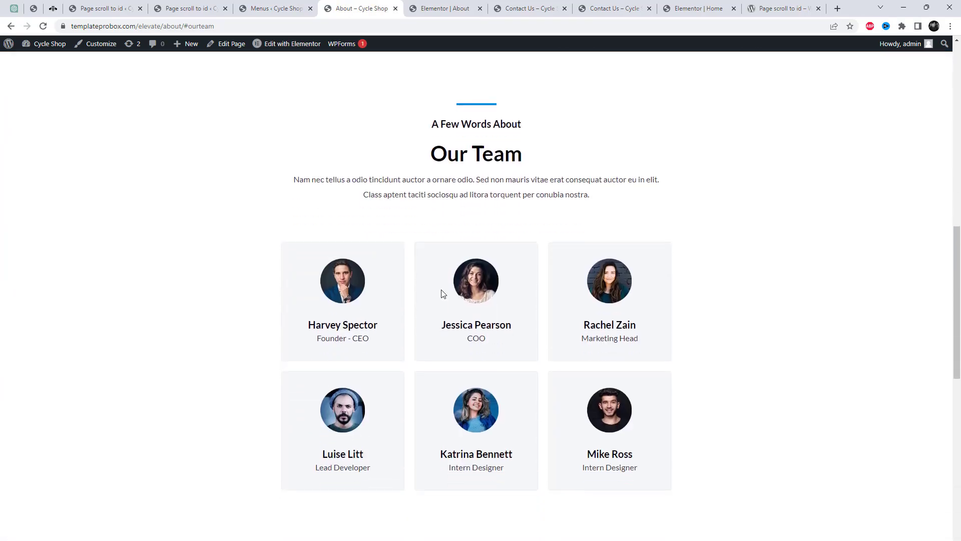
scroll(465, 293, up, 10)
scroll(465, 293, up, 3)
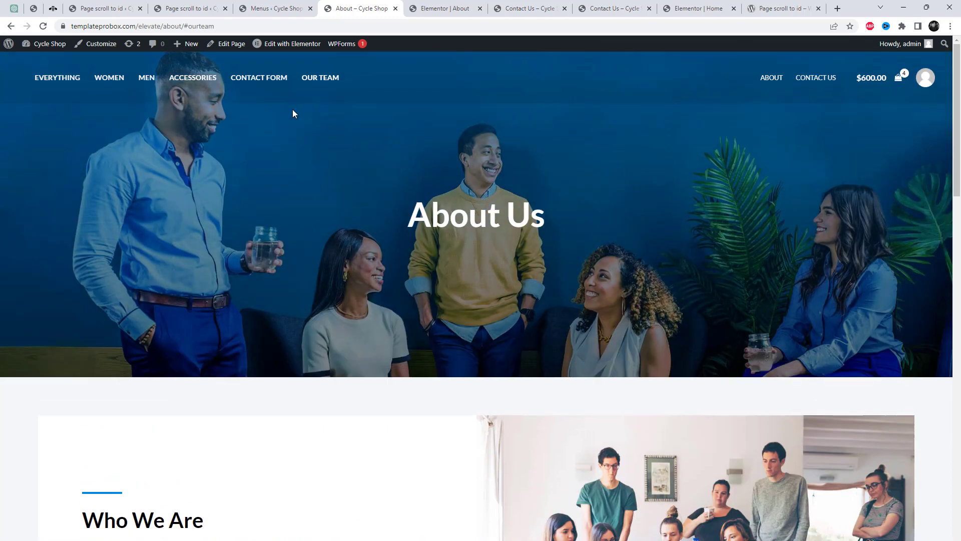
- Test the Our Team menu link from the Accessories category page, return to the About page's top and open the Women category
click(211, 81)
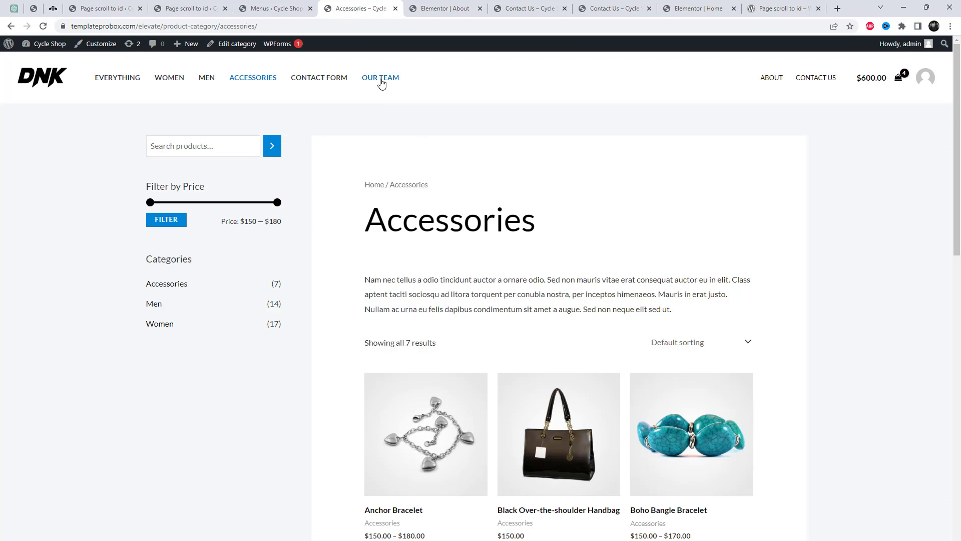
click(380, 81)
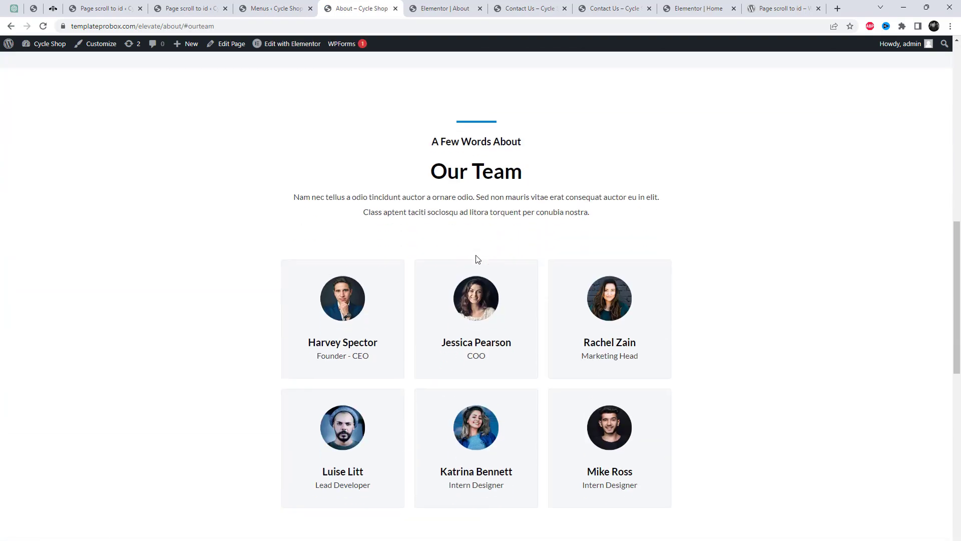
scroll(530, 201, up, 10)
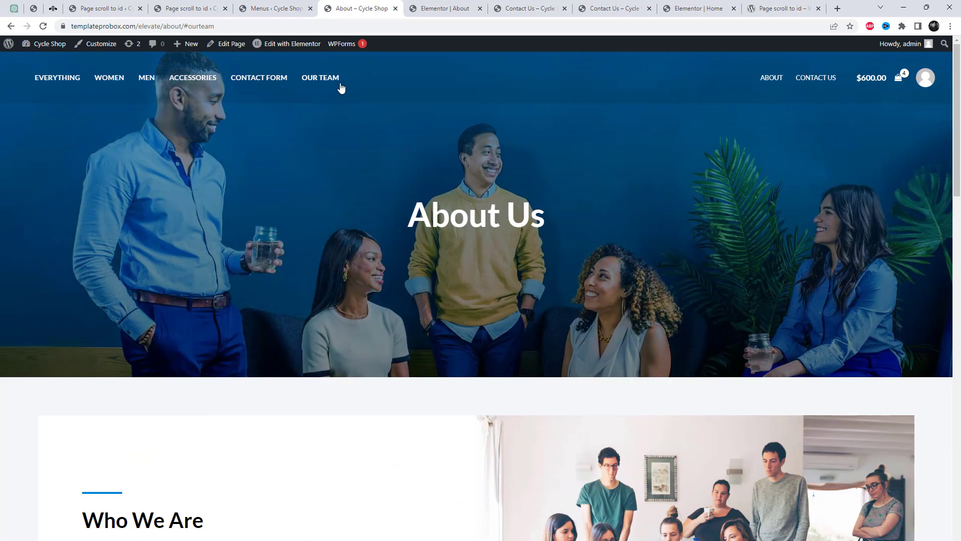
click(124, 81)
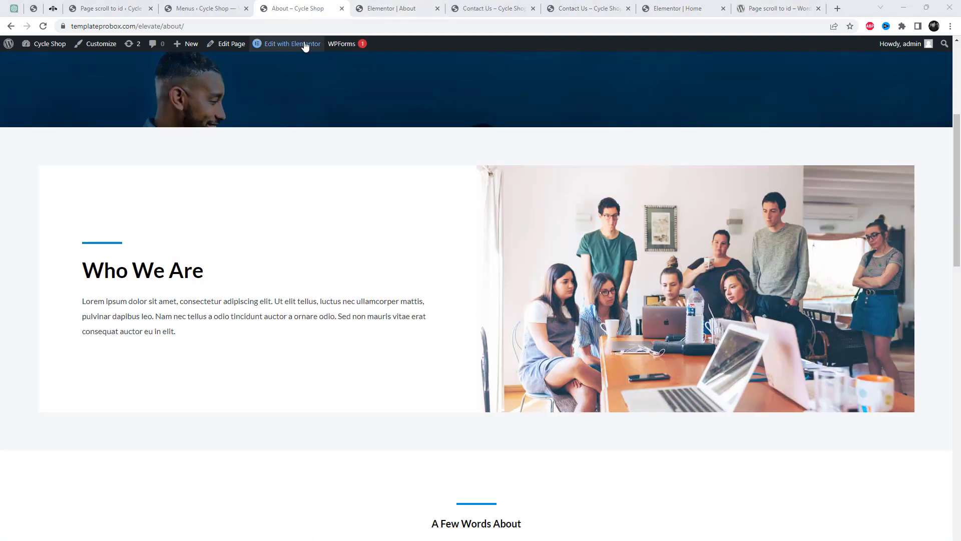
- Open the About page in the Elementor editor in a new tab and add a Button widget below the Who We Are text
middle_click(320, 44)
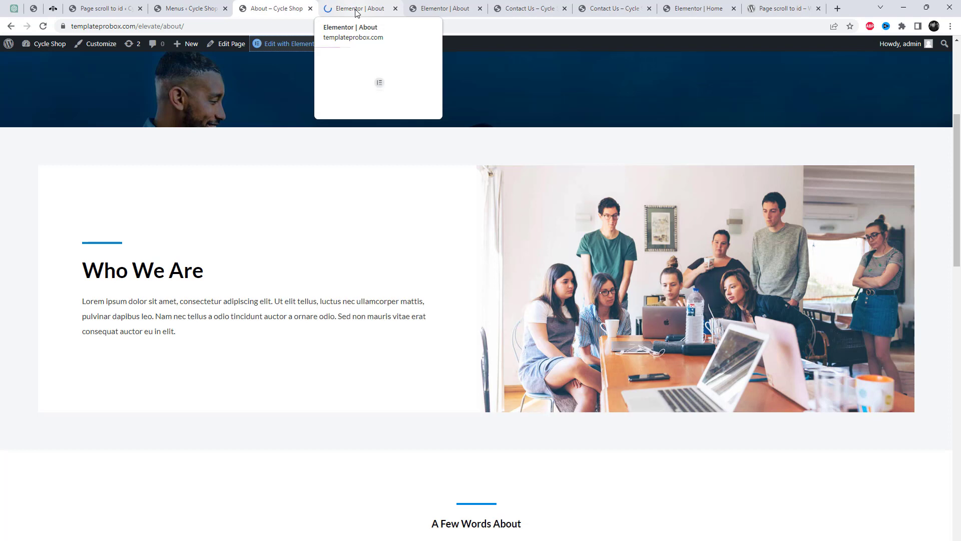
click(357, 8)
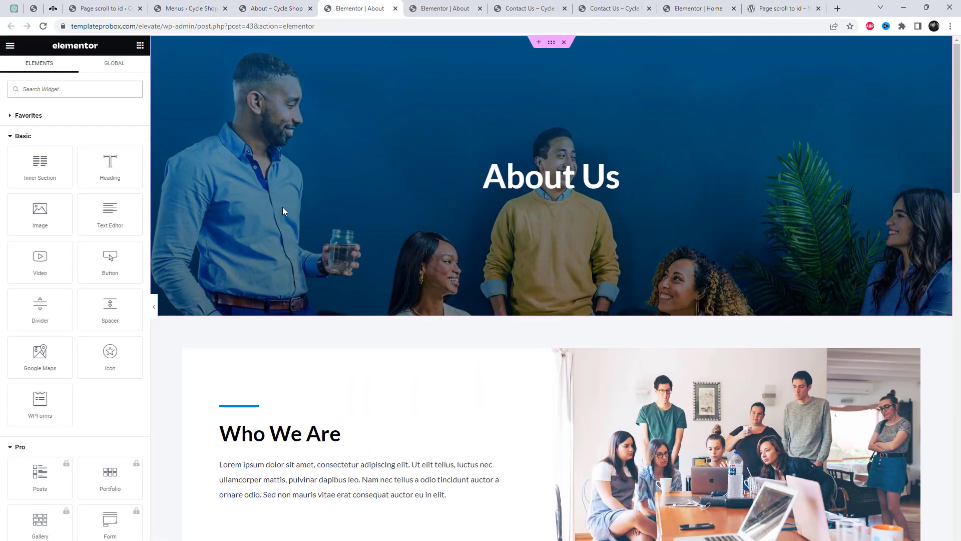
text(butt)
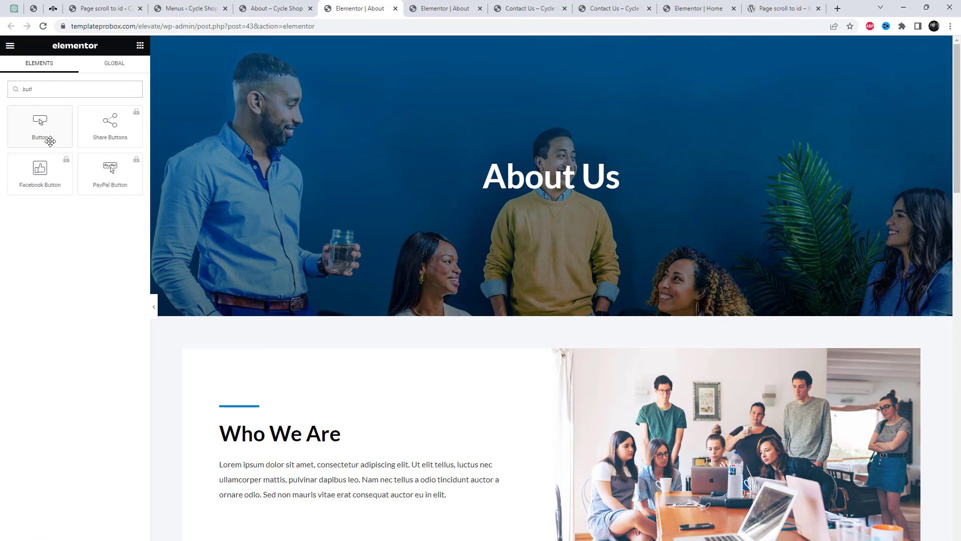
drag(50, 142, 289, 495)
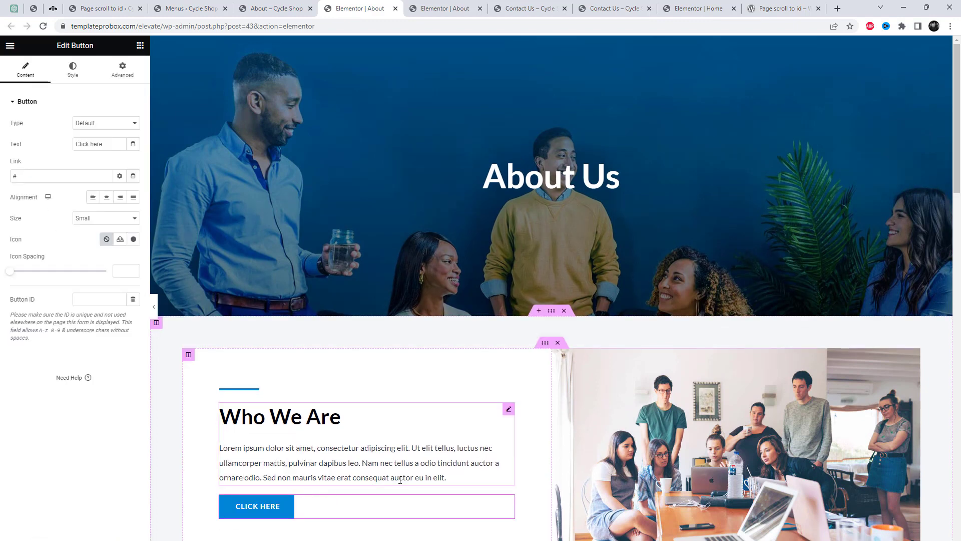
- Set the new button's text to Our Team and its link to #ourteam
scroll(318, 420, down, 3)
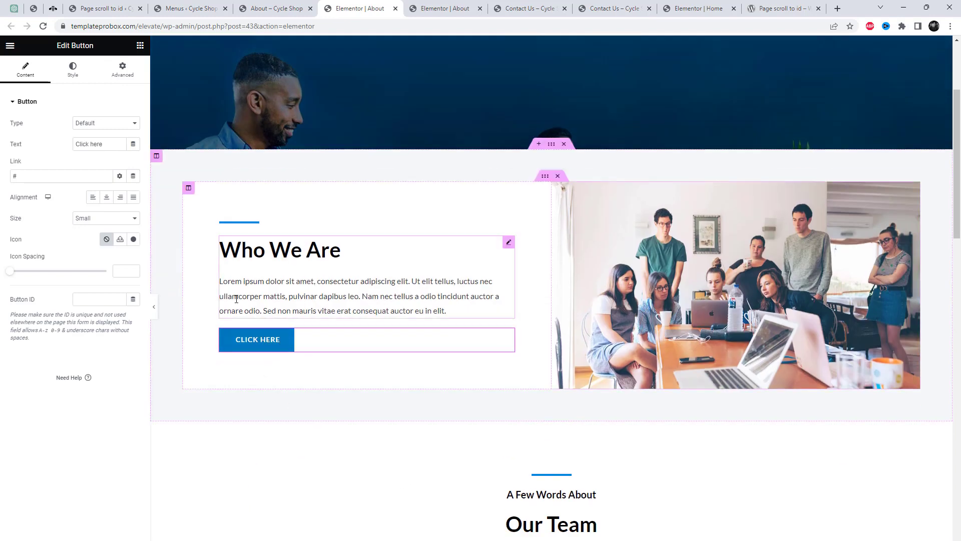
triple_click(109, 147)
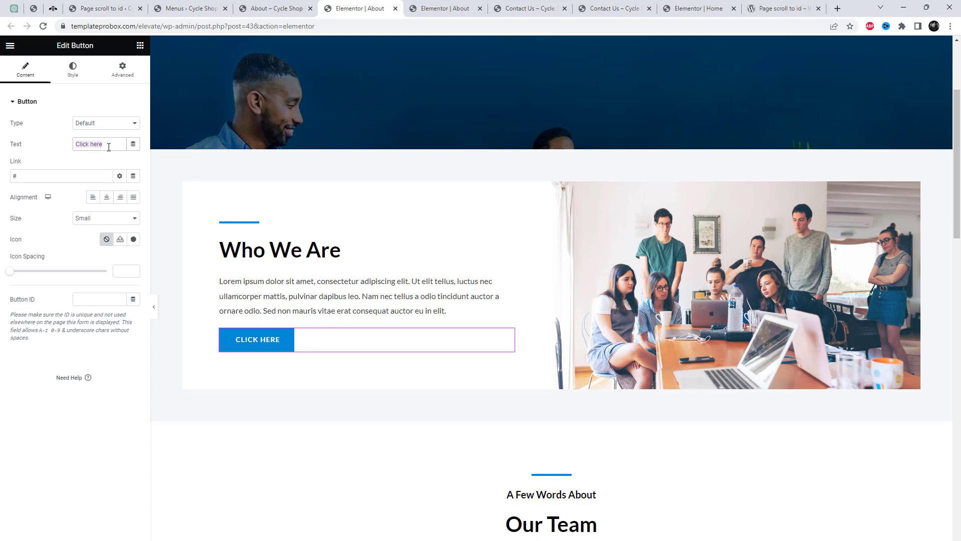
text(Our Tea)
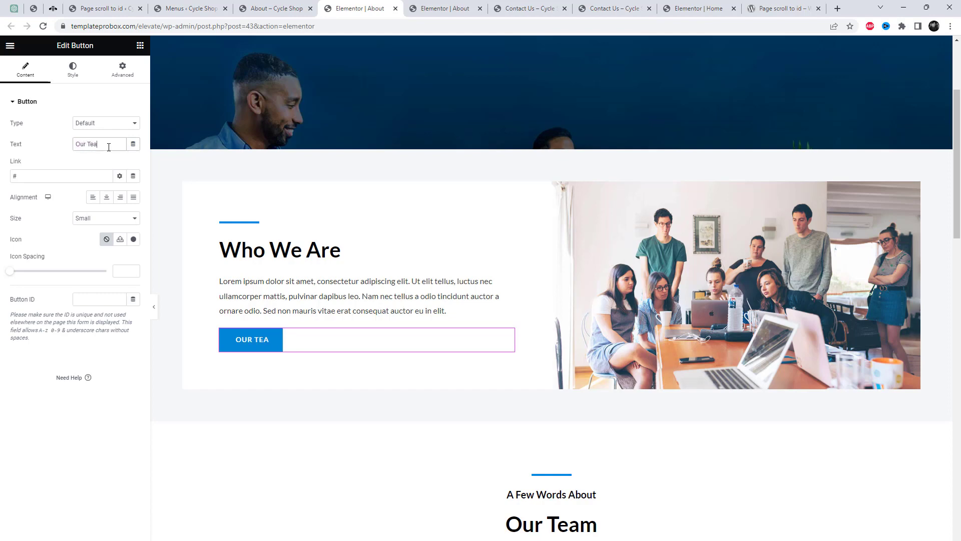
text(m)
click(73, 177)
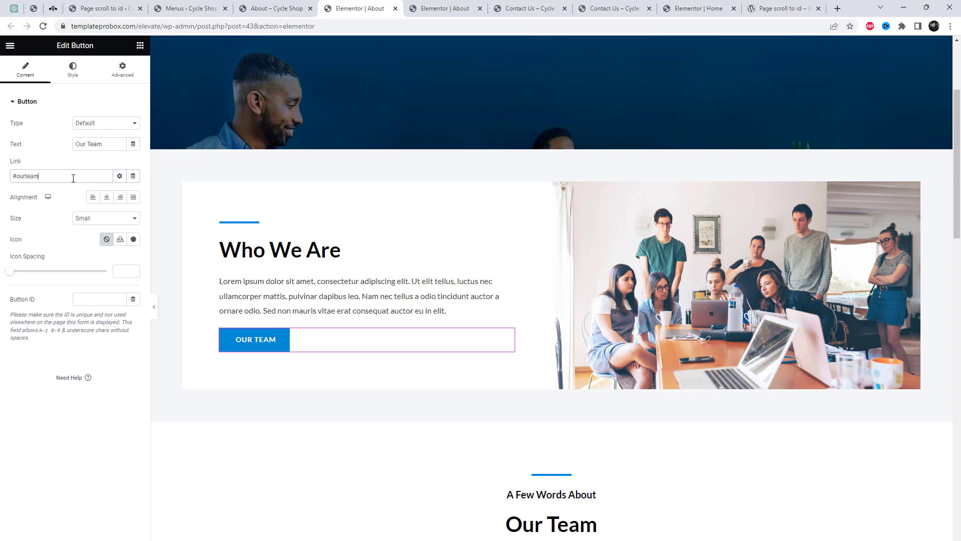
- Copy the ps2id class name from the Page scroll to id help text and paste it as the Our Team button's CSS class
click(122, 76)
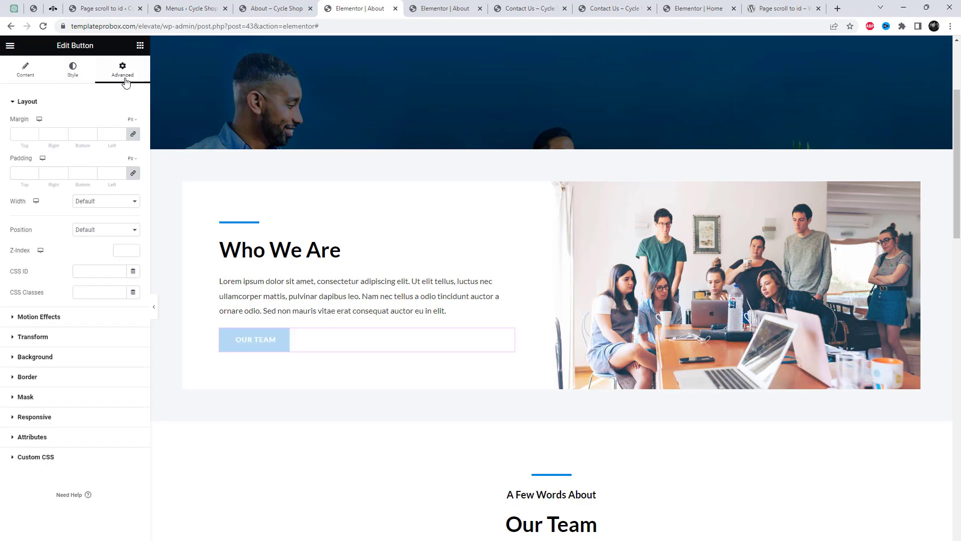
click(71, 74)
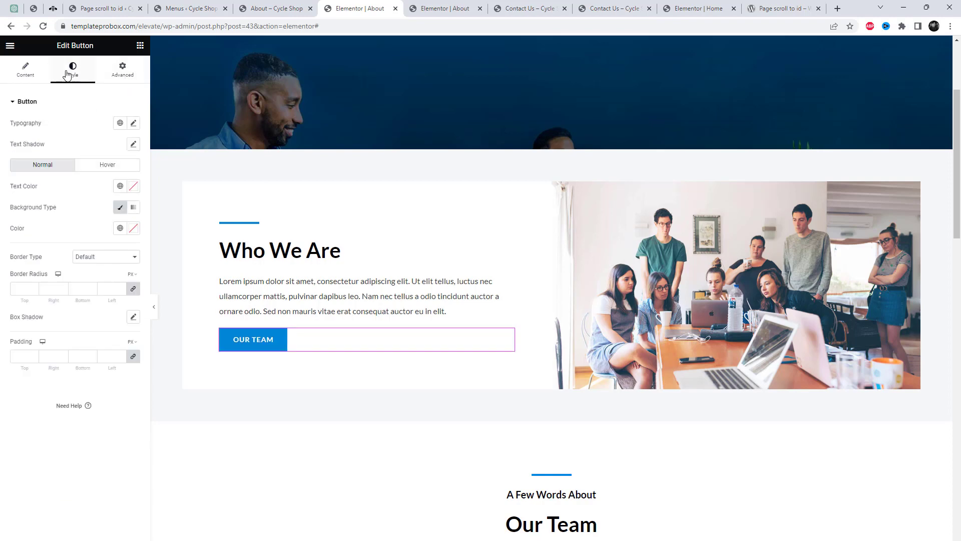
click(120, 73)
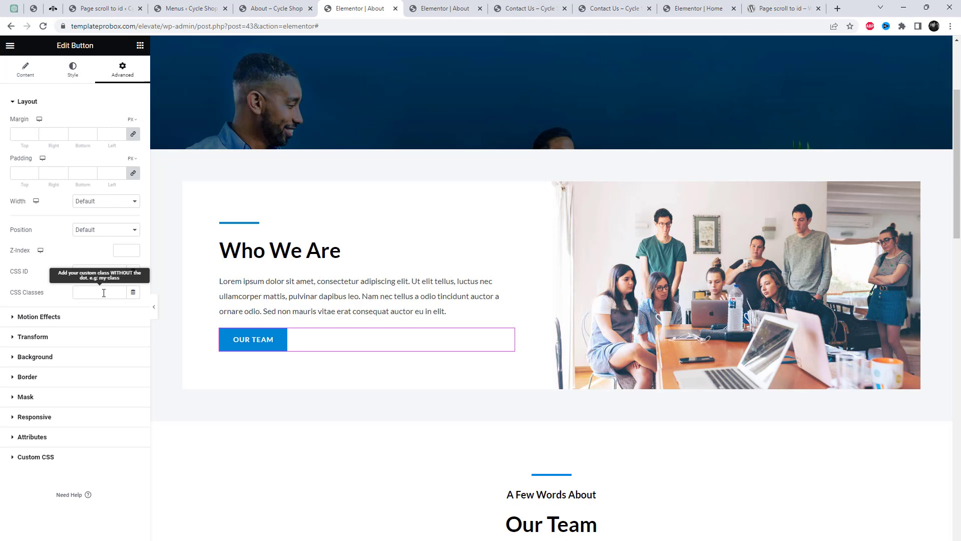
click(94, 4)
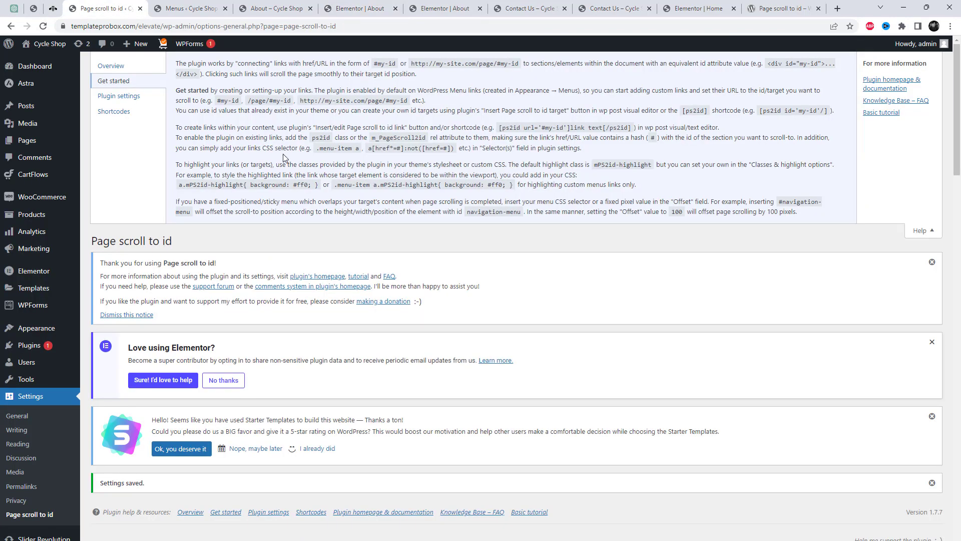
double_click(316, 137)
key(ctrl+c)
click(380, 5)
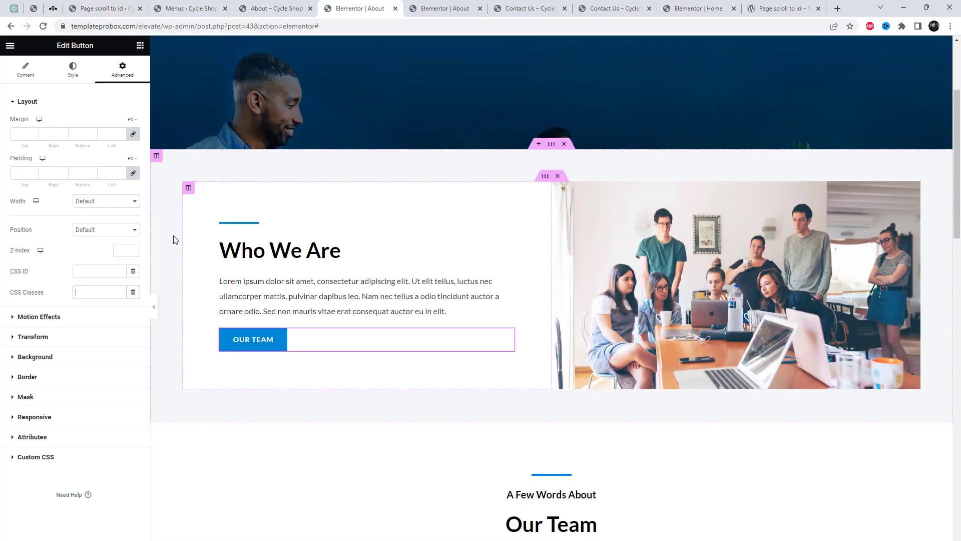
key(ctrl+v)
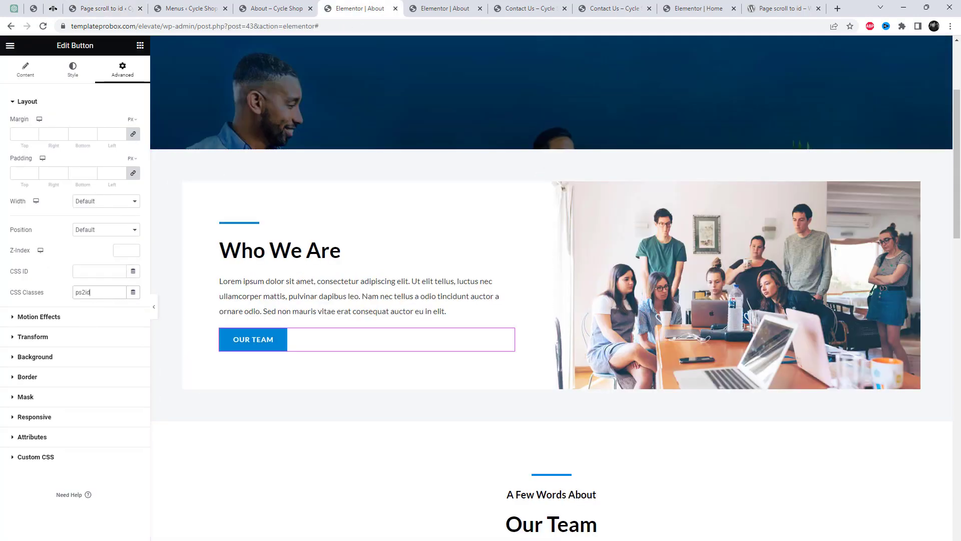
- Reload the live About page and test scrolling with the Our Team button and the Our Team text link below it
click(277, 9)
right_click(392, 212)
click(424, 245)
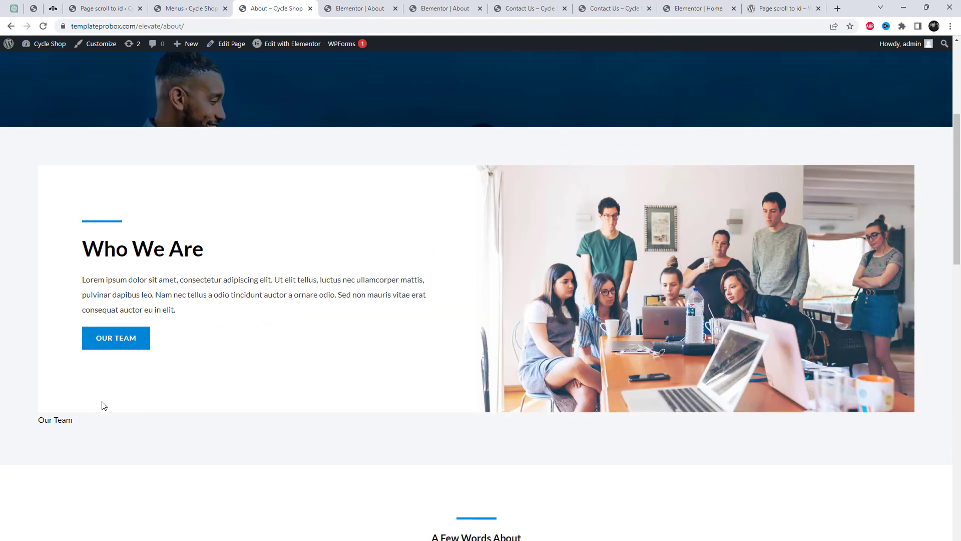
click(61, 425)
click(136, 343)
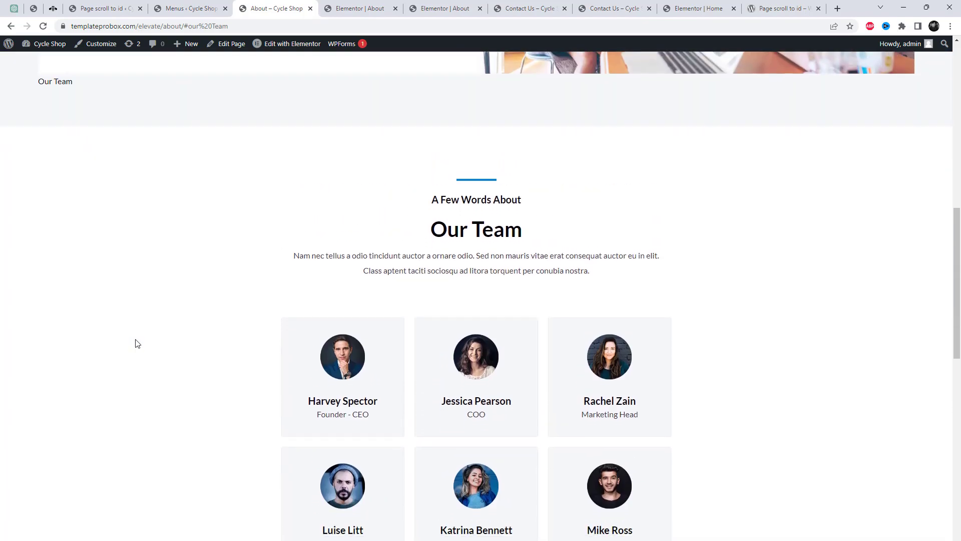
scroll(97, 411, up, 9)
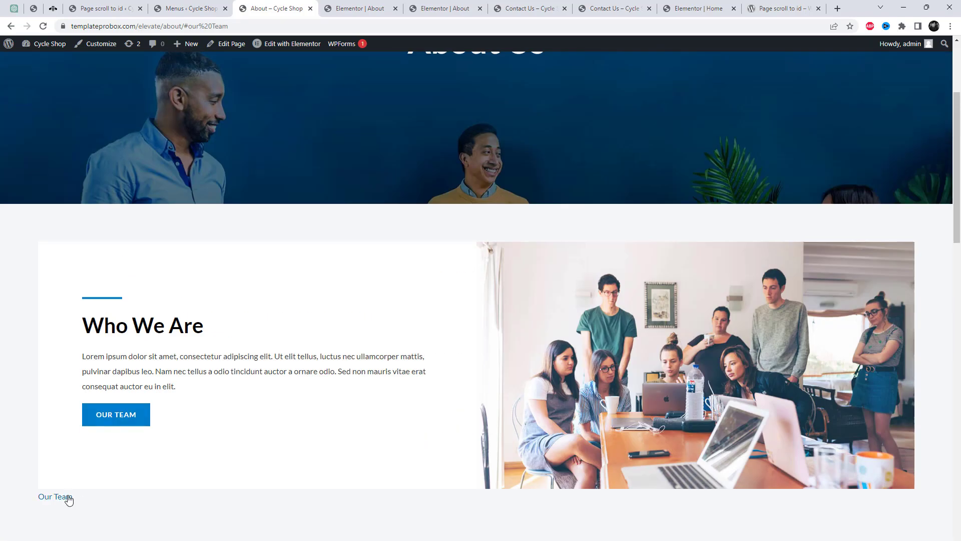
click(127, 423)
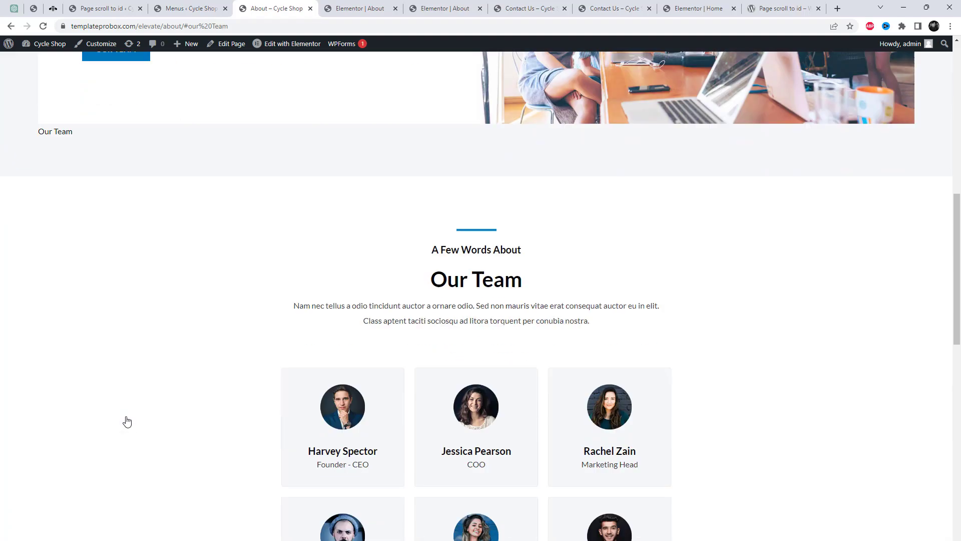